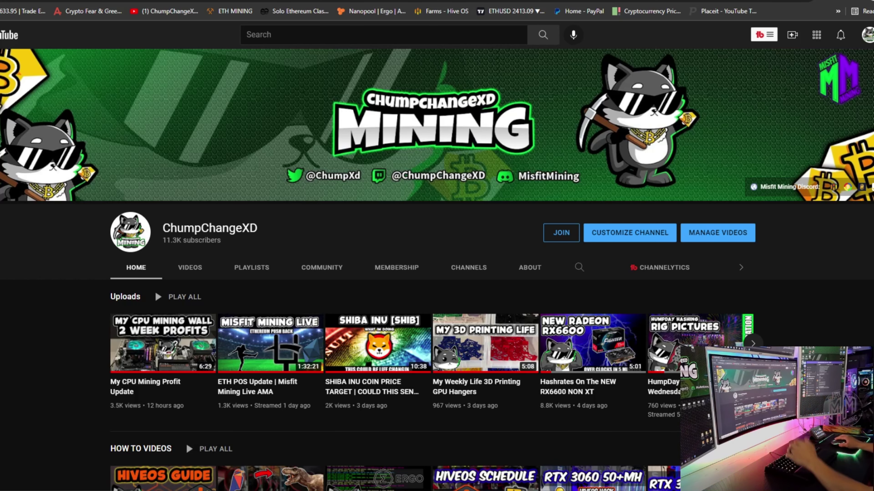
Step: Switch from the YouTube channel page to the Hive OS farms dashboard tab
key(ctrl+Tab)
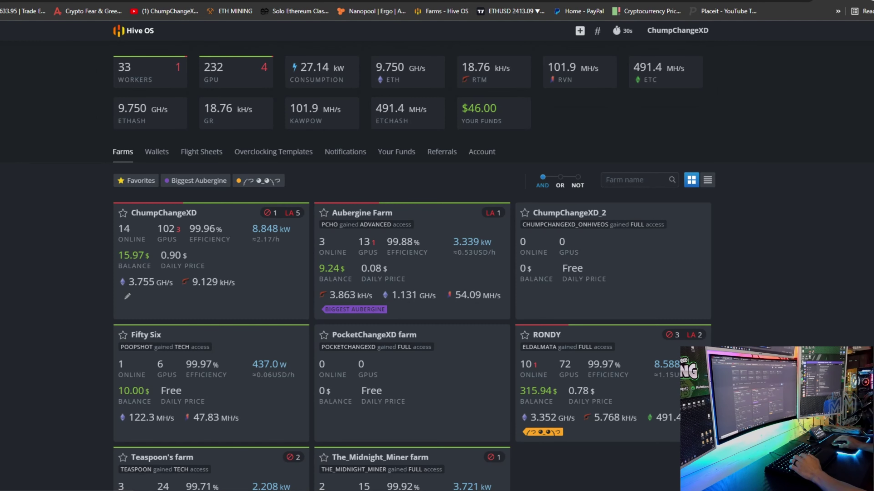
Step: Go to the ChumpChangeXD farm's Wallets page and start adding a new wallet
click(201, 259)
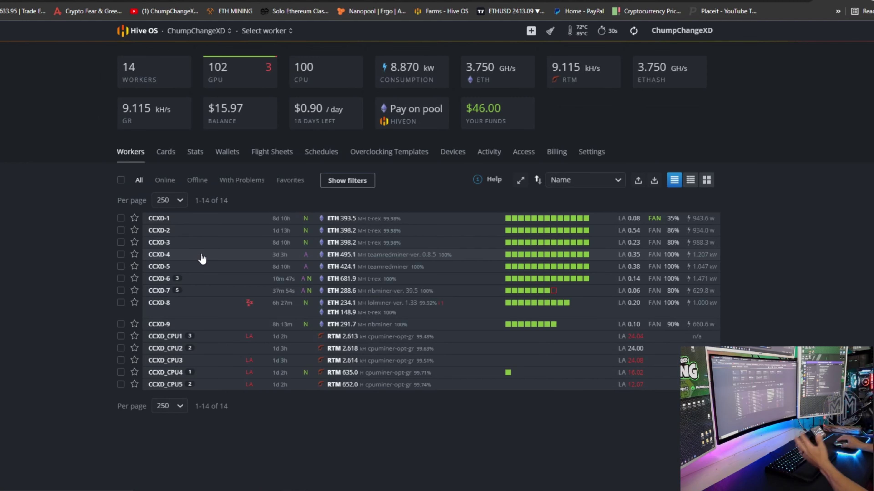
click(231, 155)
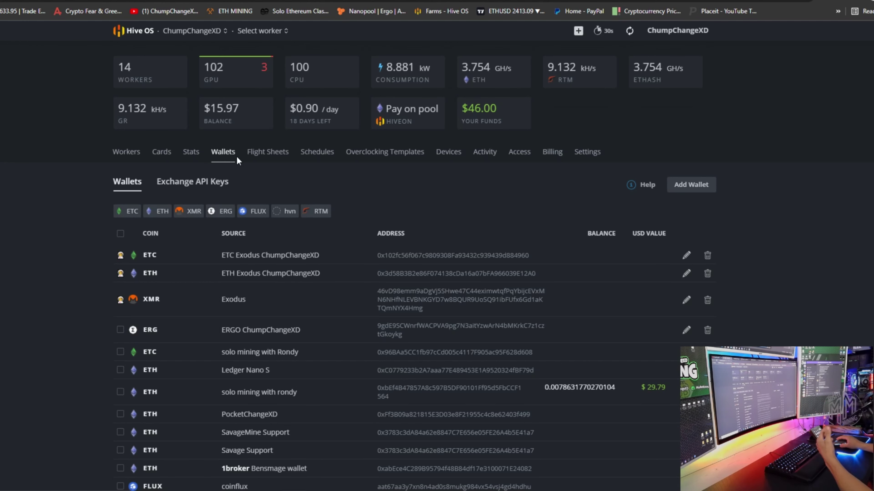
click(687, 188)
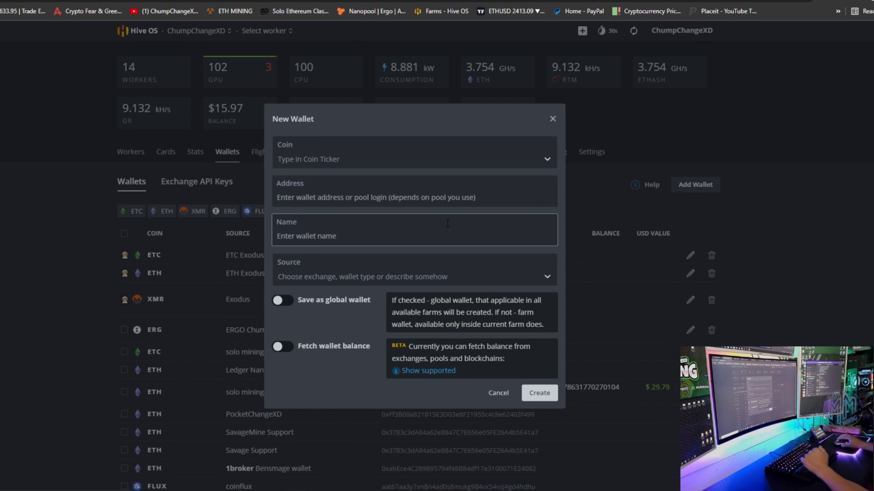
Step: Create the SHIBA coin, paste the wallet address, name the wallet TRUST and save it
click(353, 156)
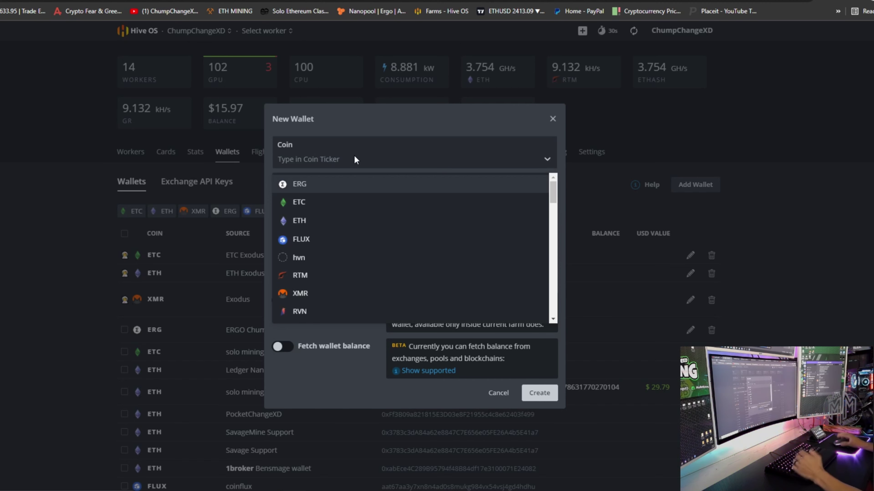
text(SHIBA)
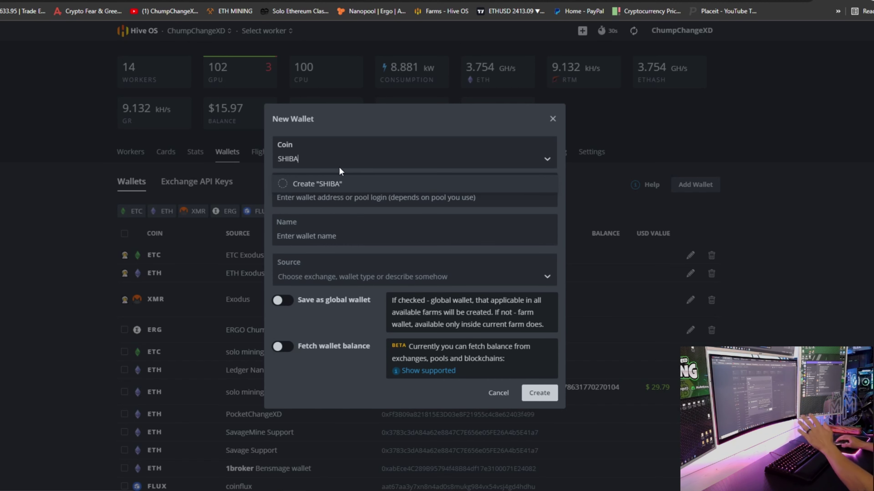
click(336, 180)
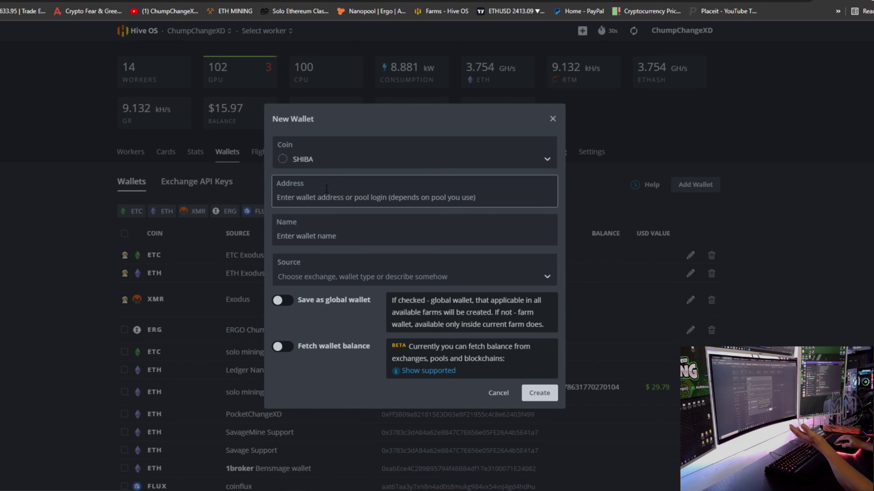
text(0x143c6C2f061D33CACe81e54566f6371e63068c66)
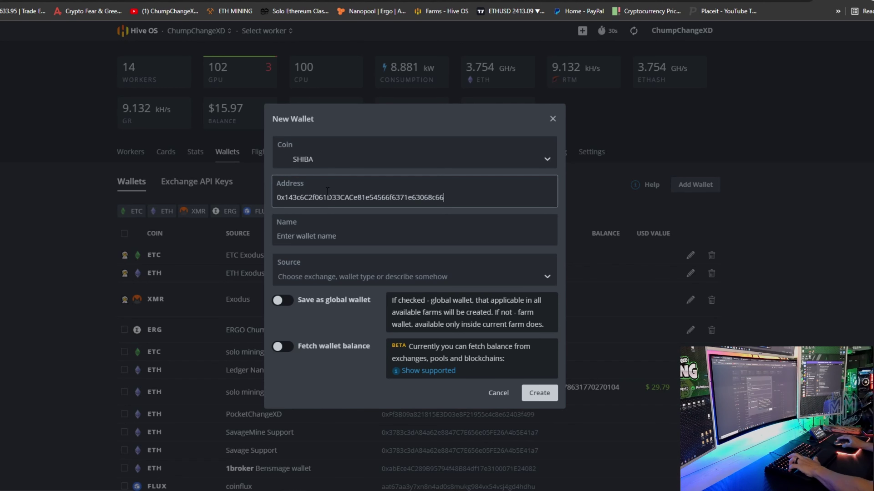
click(325, 229)
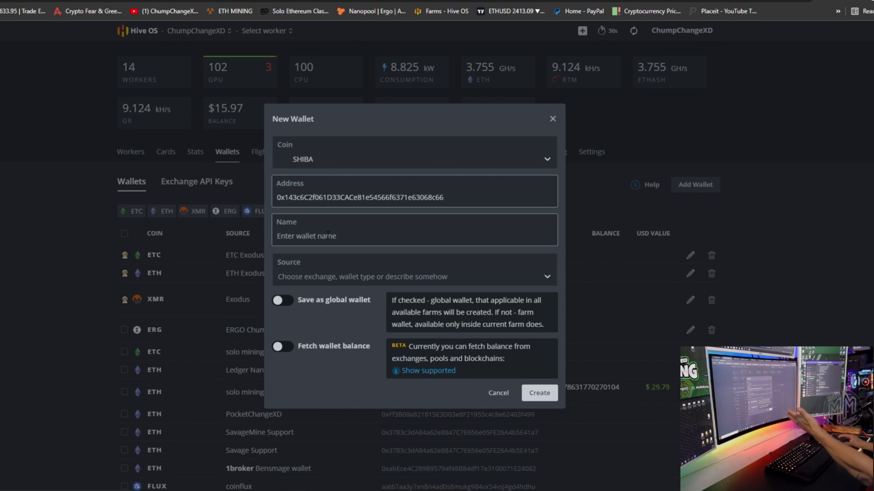
key(Tab)
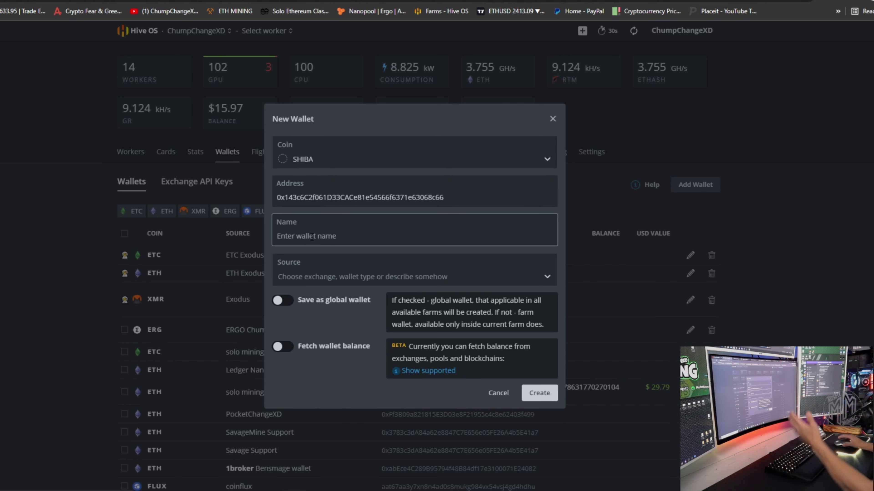
text(TRUST)
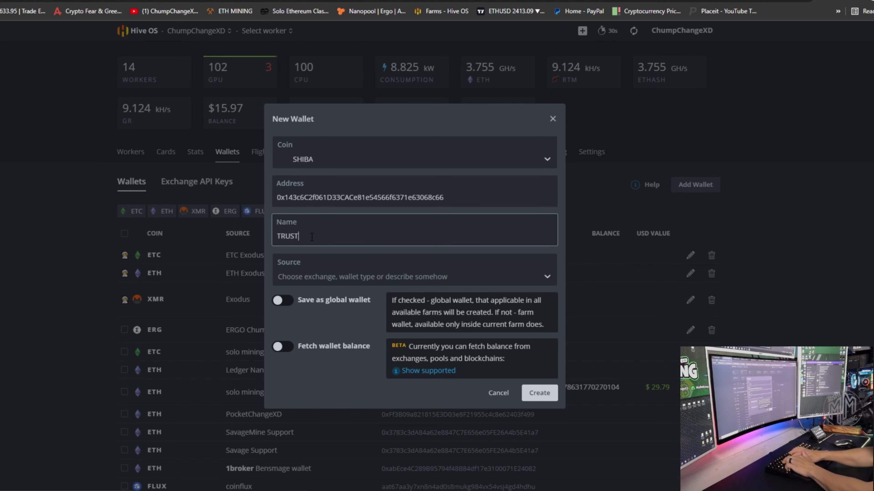
click(539, 393)
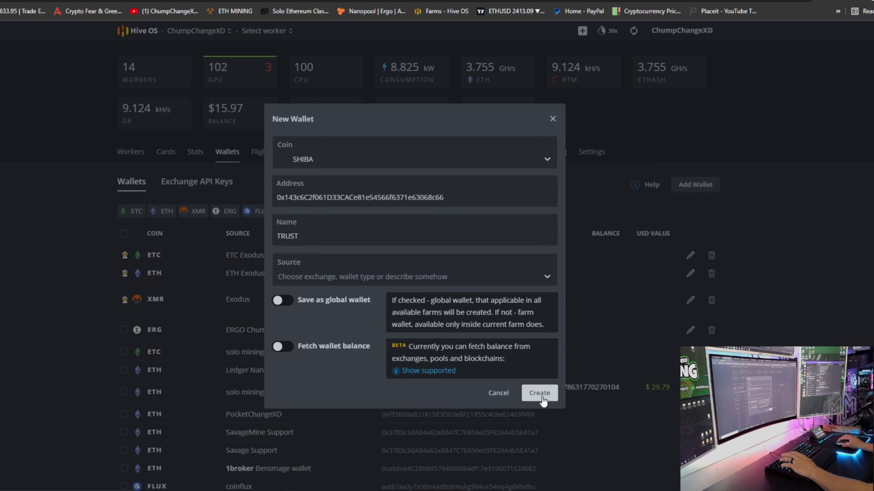
scroll(214, 463, down, 3)
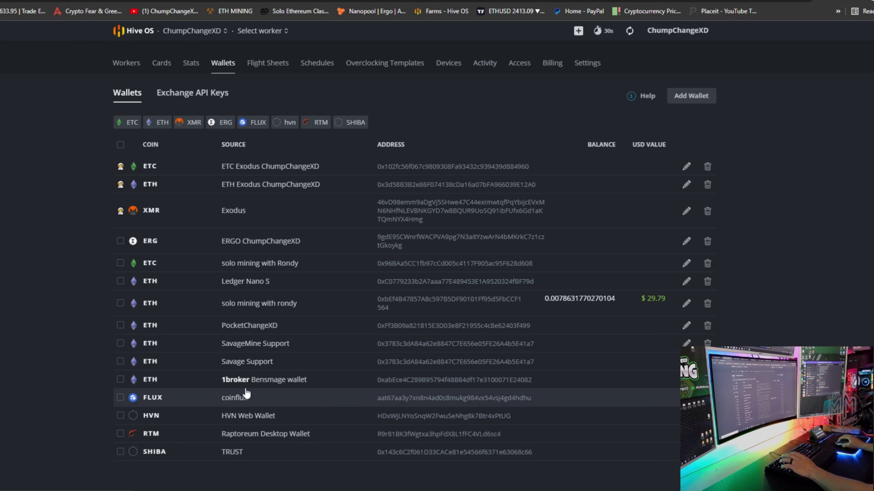
Step: Start a new flight sheet with coin SHIBA and the TRUST wallet
scroll(243, 390, up, 3)
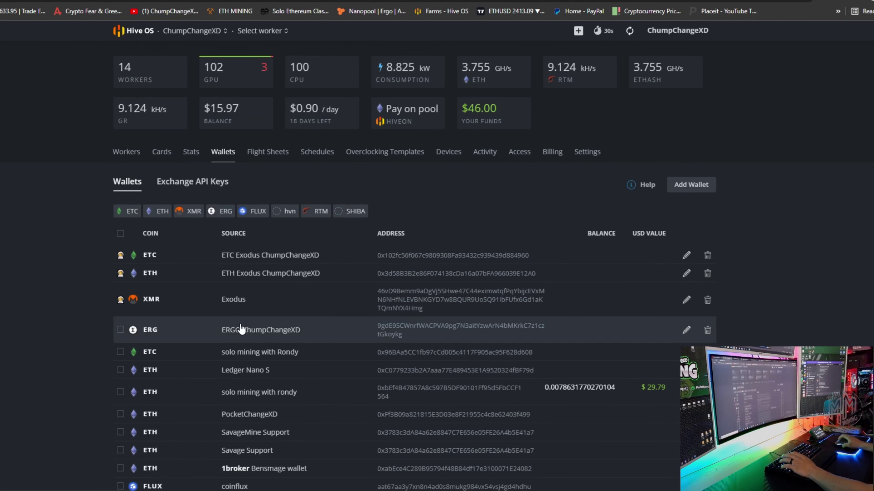
click(264, 153)
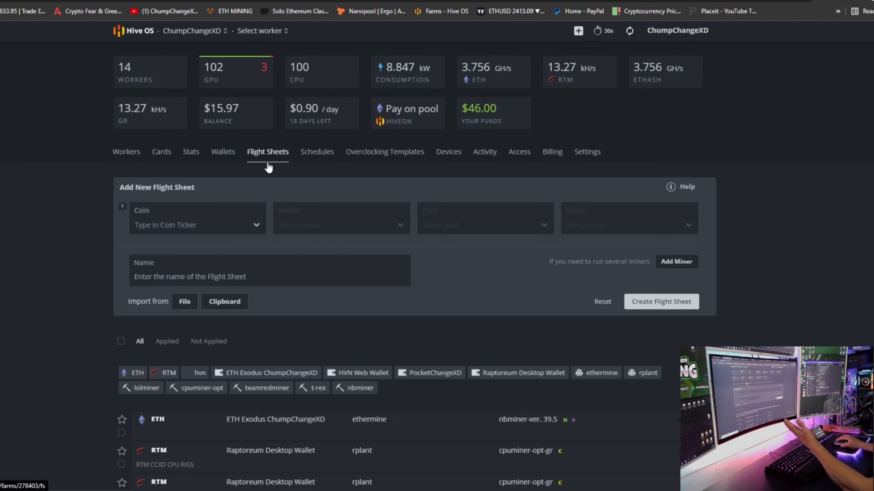
click(226, 222)
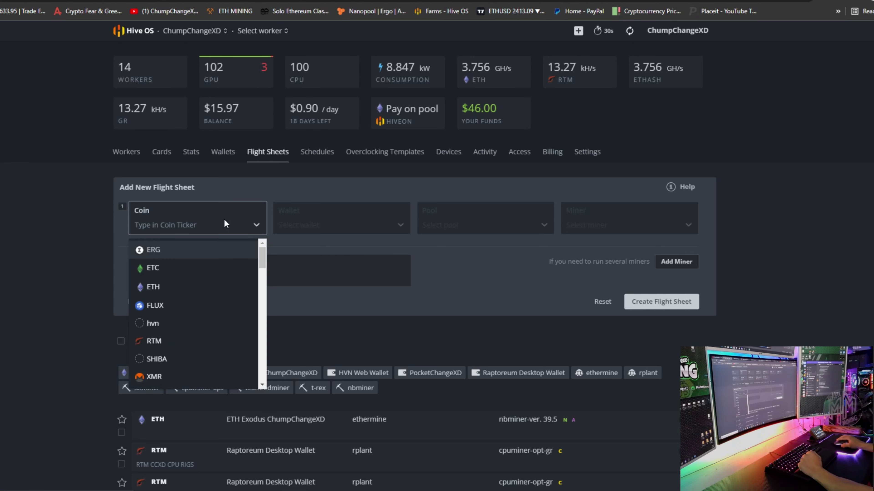
text(Shib)
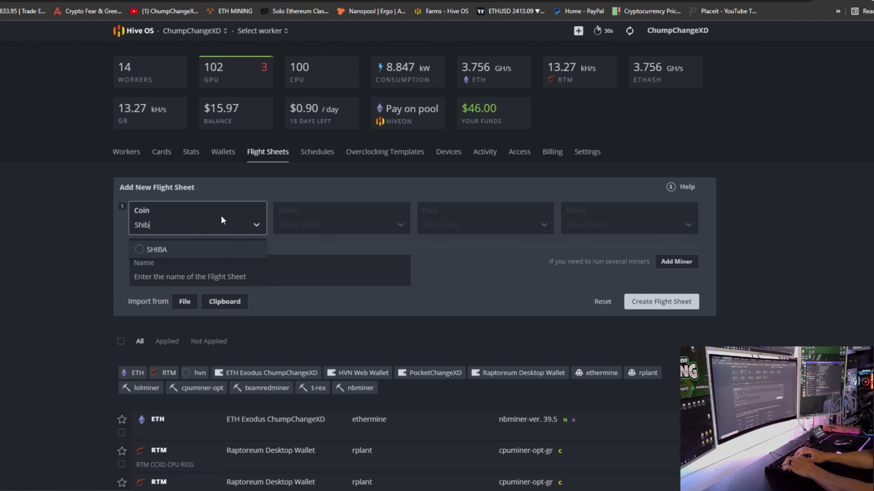
click(164, 250)
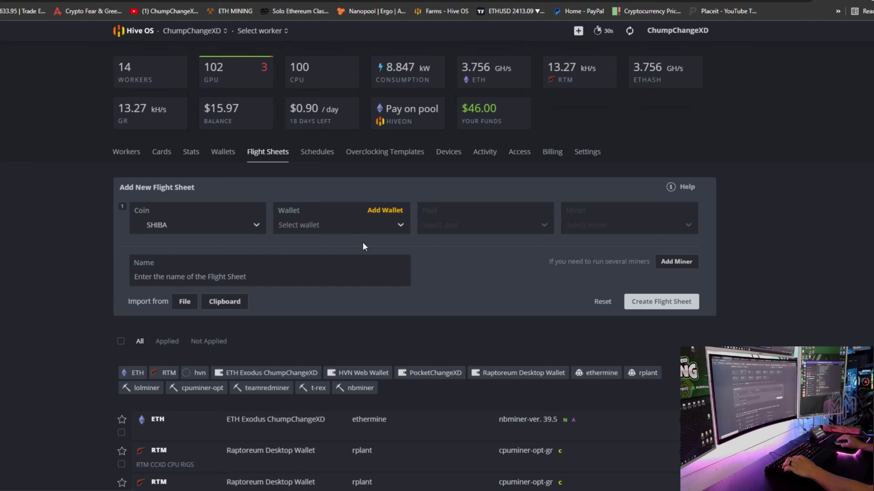
click(328, 226)
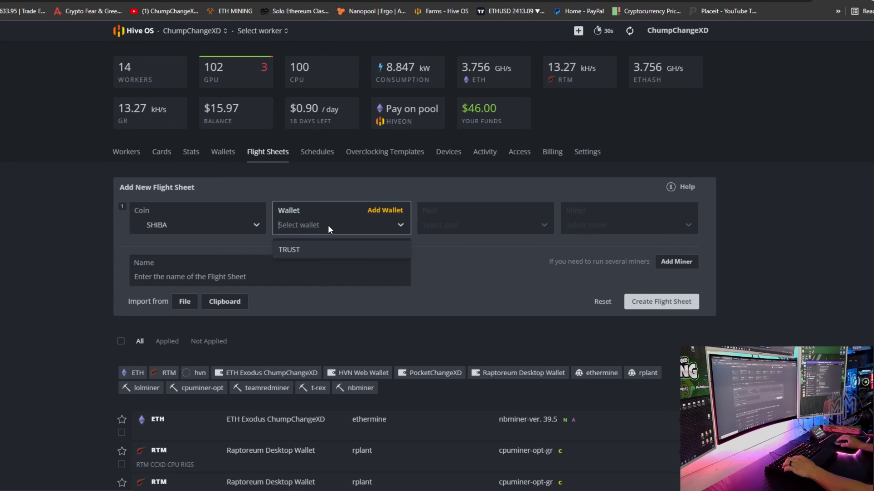
click(293, 251)
Step: Set the pool to Configure in miner, choose T-Rex Miner, and open its setup
click(451, 222)
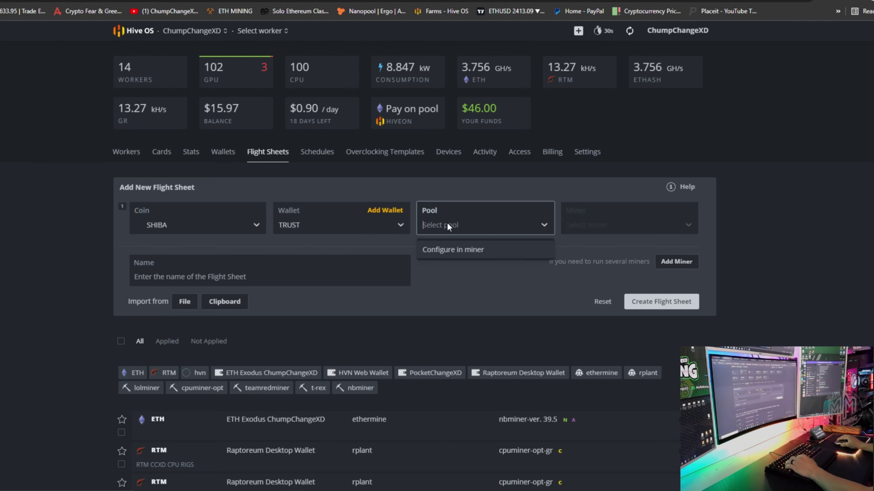
click(461, 251)
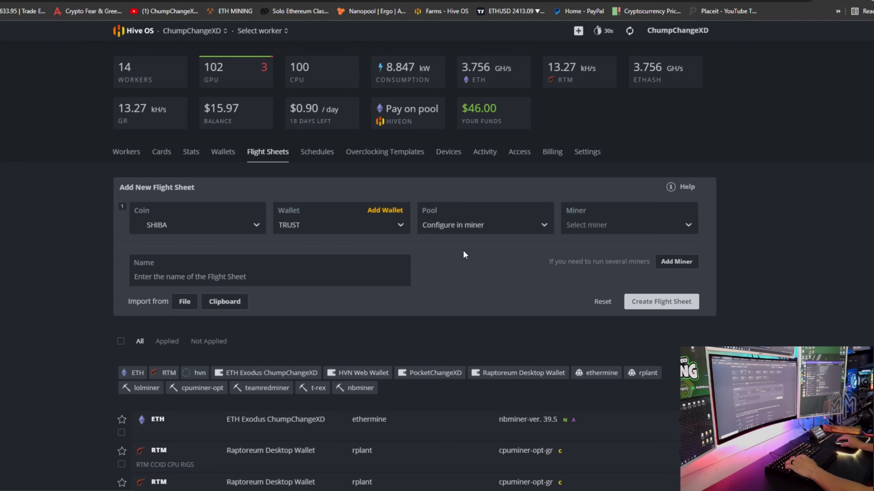
click(631, 223)
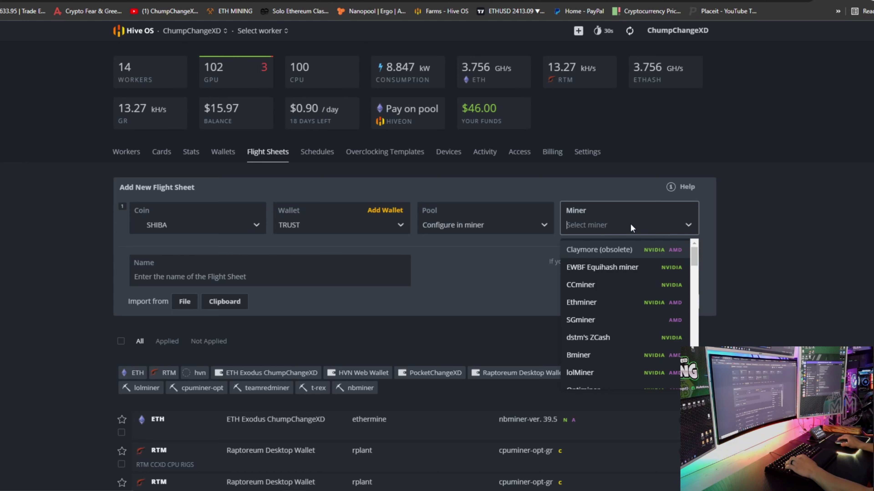
scroll(627, 265, down, 1)
scroll(628, 269, down, 4)
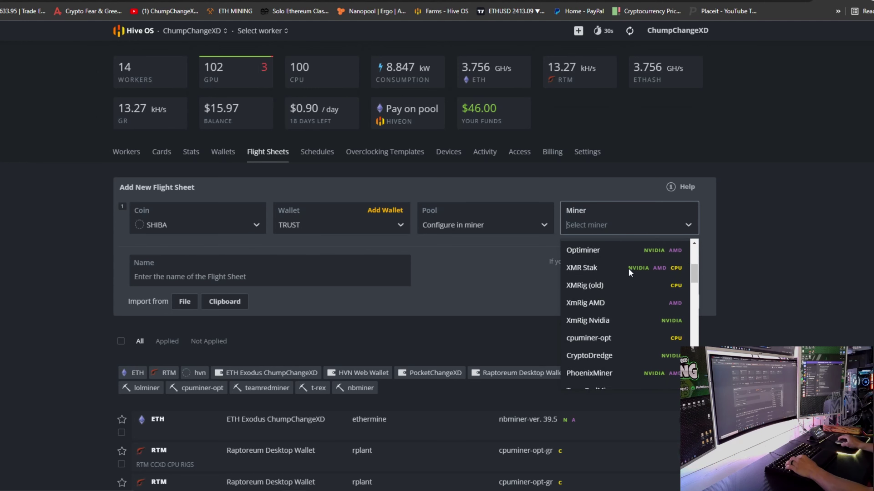
click(589, 365)
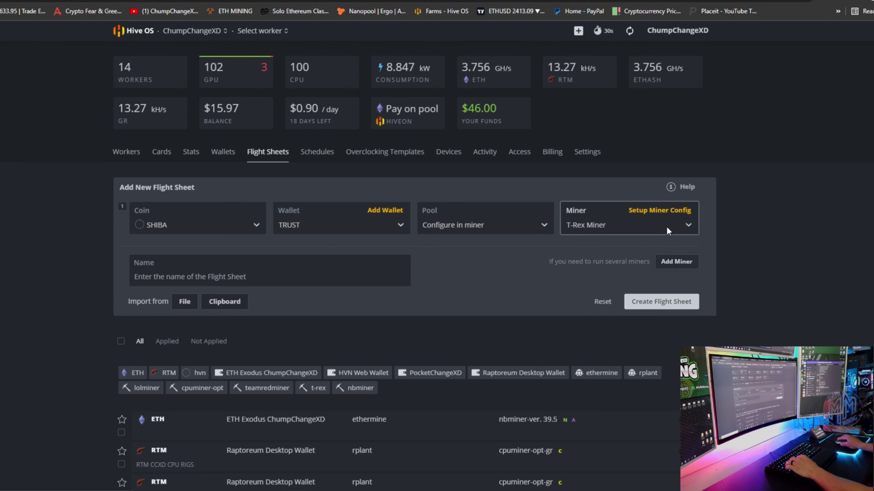
click(665, 211)
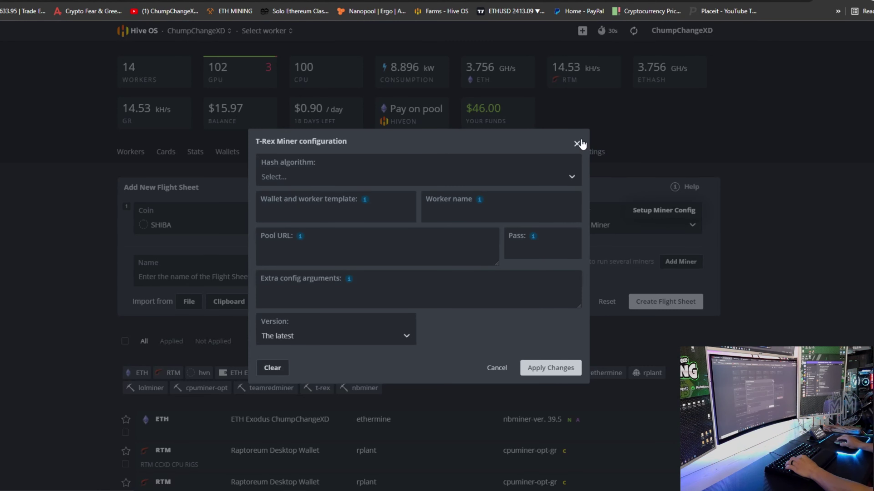
Step: Open the Hash algorithm dropdown in the T-Rex Miner configuration
click(331, 176)
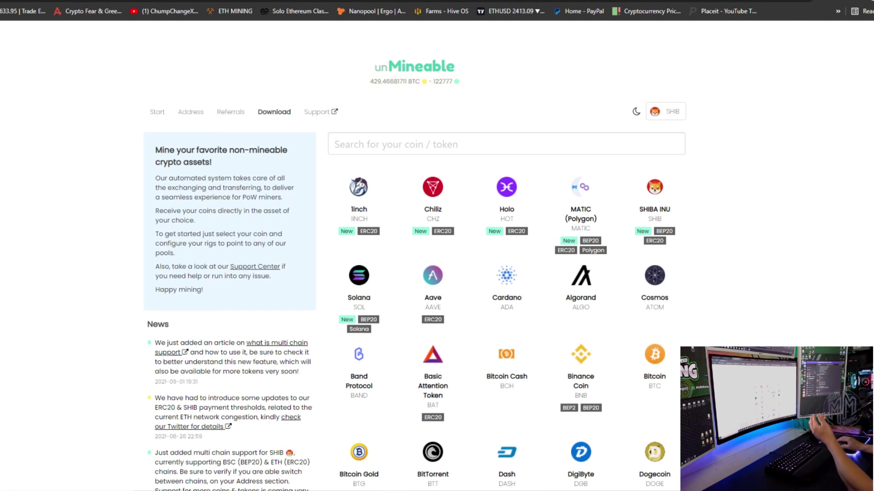
Step: Scroll unMineable's Download page coin grid to locate the SHIBA INU tile
scroll(708, 258, down, 10)
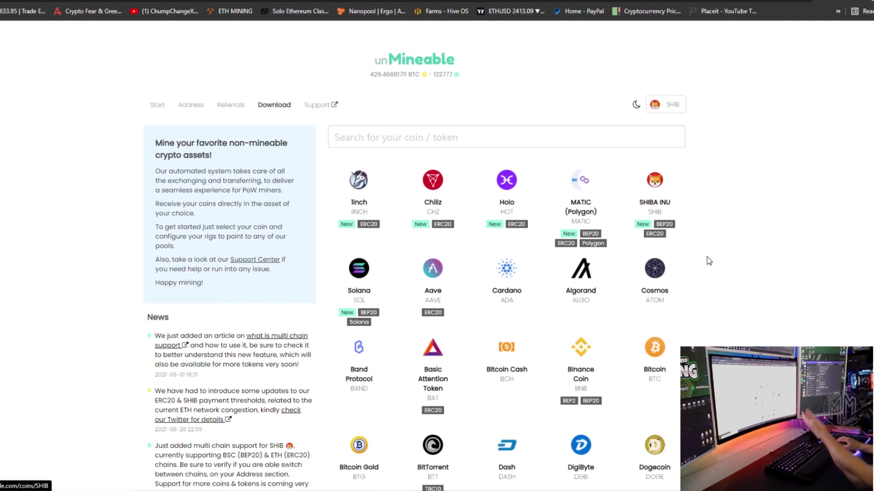
scroll(702, 256, down, 5)
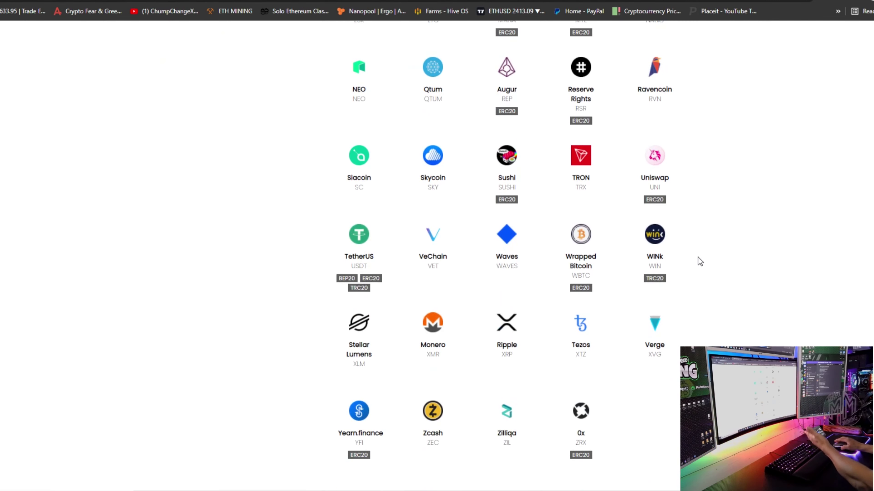
scroll(698, 258, up, 10)
scroll(698, 258, up, 6)
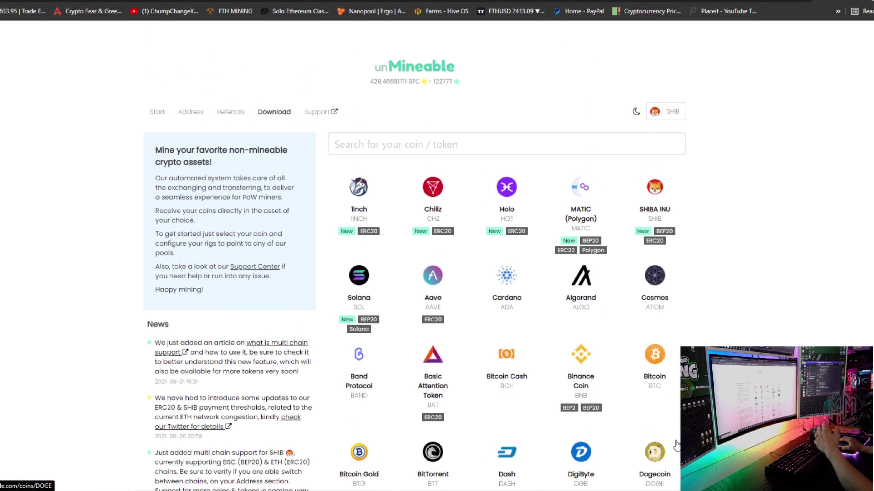
mouse_move(656, 245)
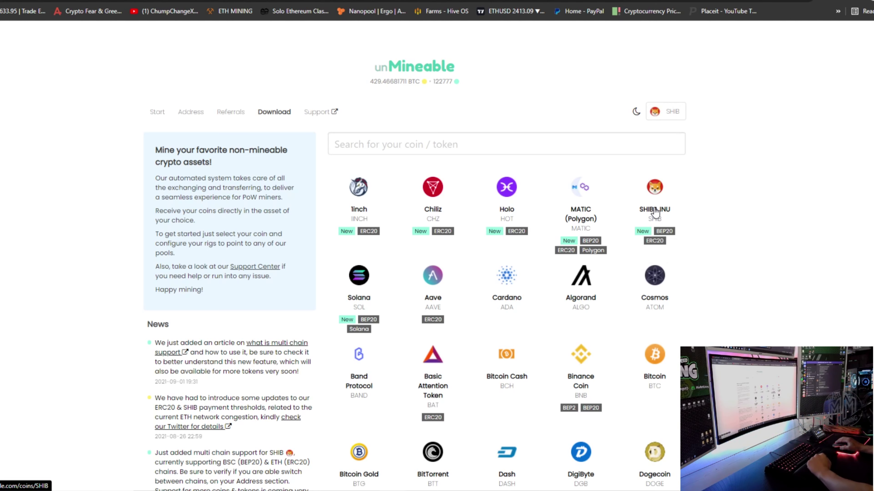
Step: Open the SHIBA INU mining page and compare algorithm tabs, ending on Ethash (ethash.unmineable.com:3333)
click(653, 193)
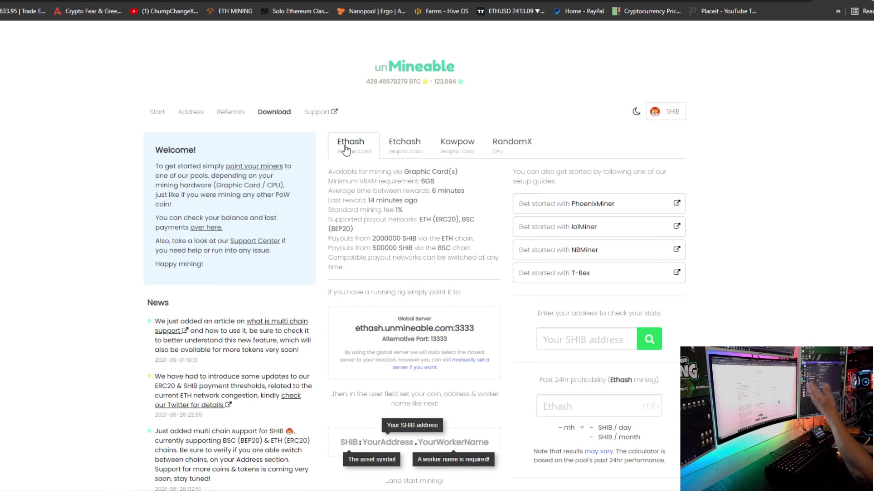
click(393, 152)
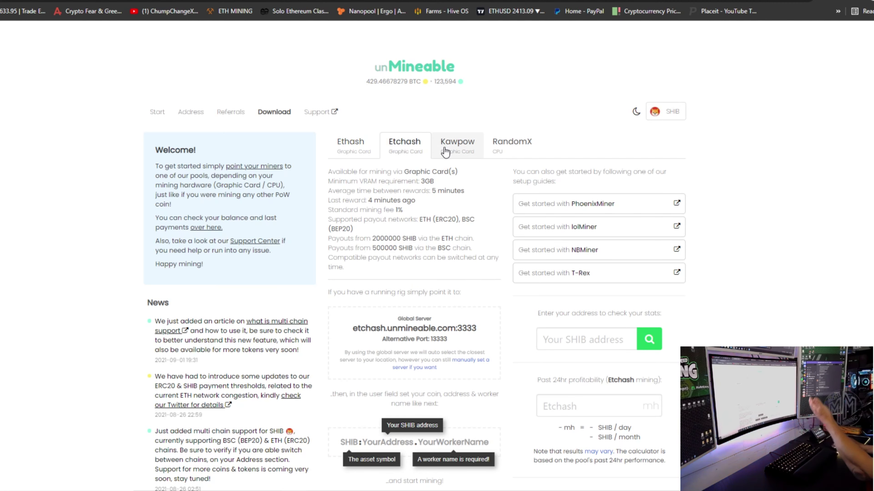
click(460, 152)
click(502, 151)
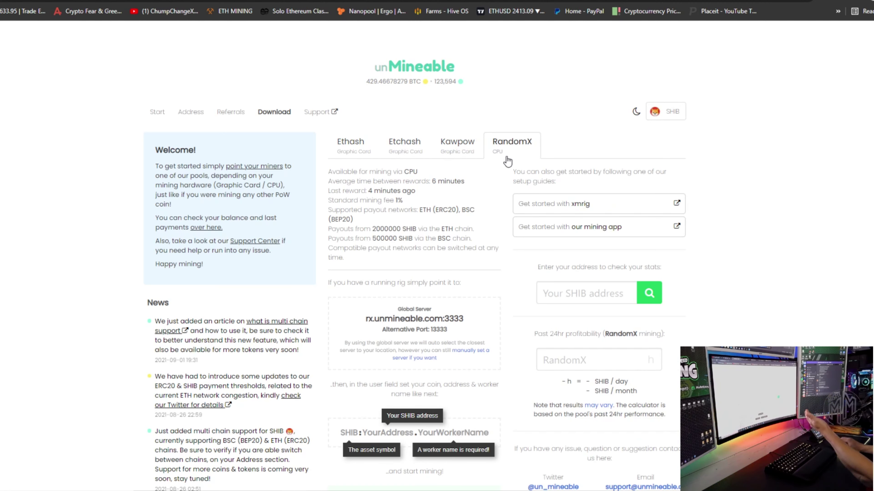
click(461, 153)
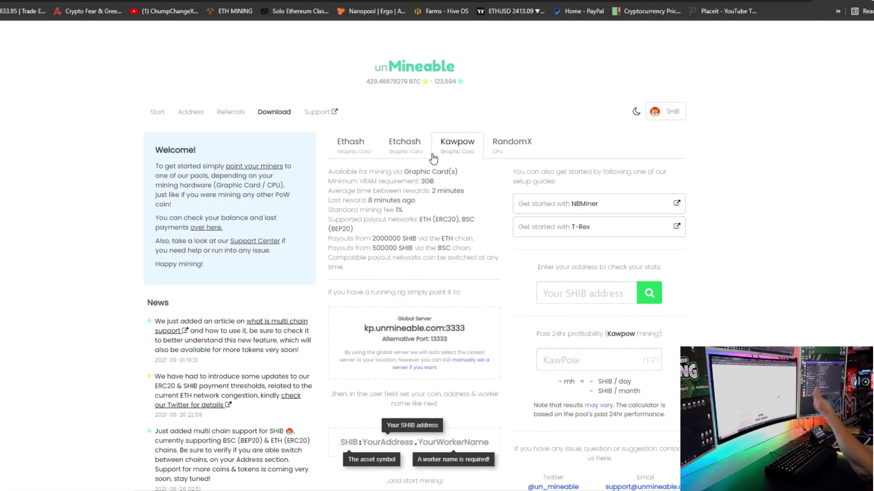
click(414, 158)
click(354, 153)
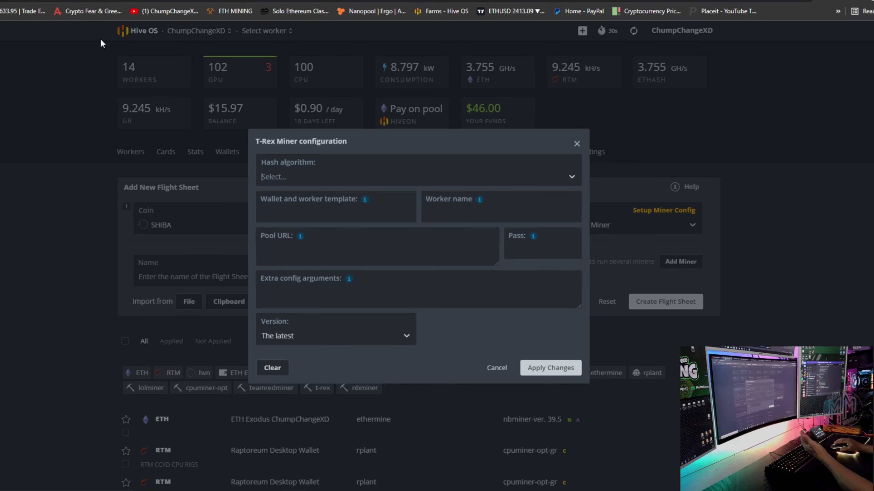
Step: Choose ethash as the T-Rex Miner hash algorithm
click(316, 176)
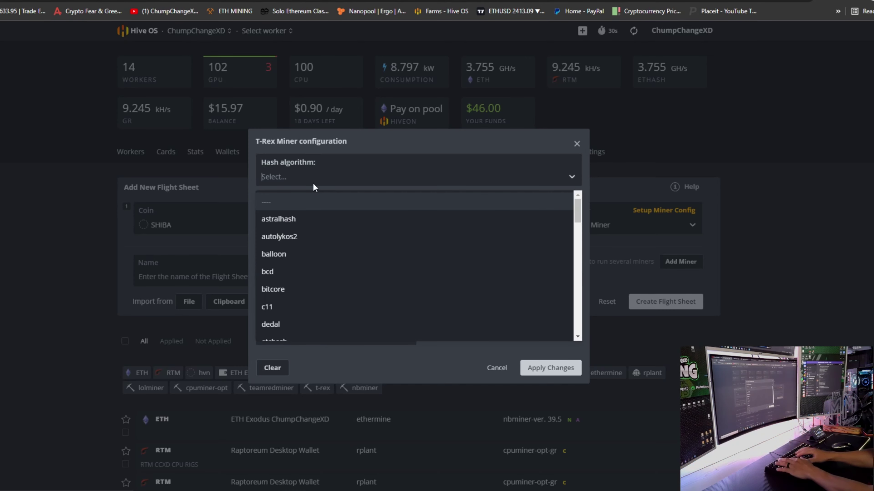
text(eth)
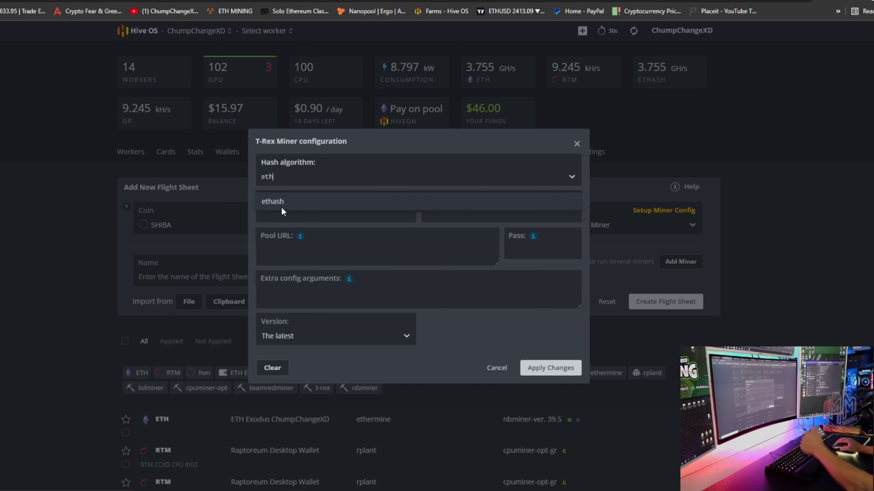
click(283, 203)
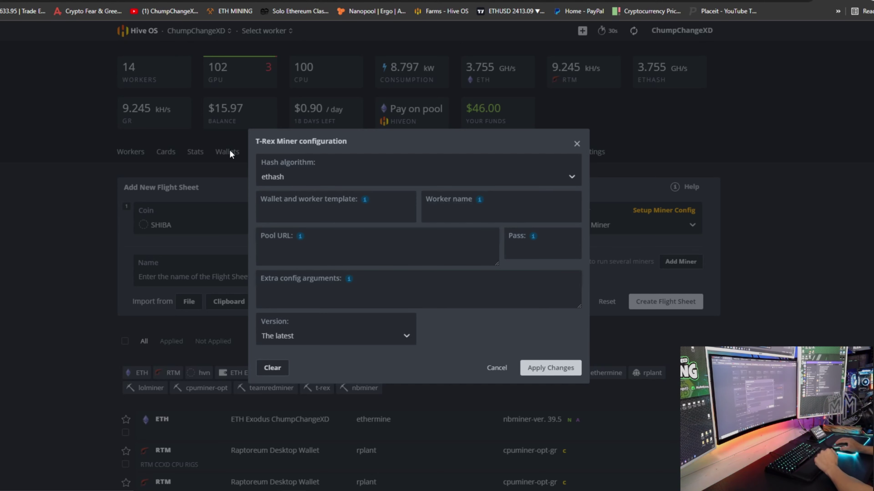
Step: Check the SHIB address format on unMineable's setup page
key(ctrl+Tab)
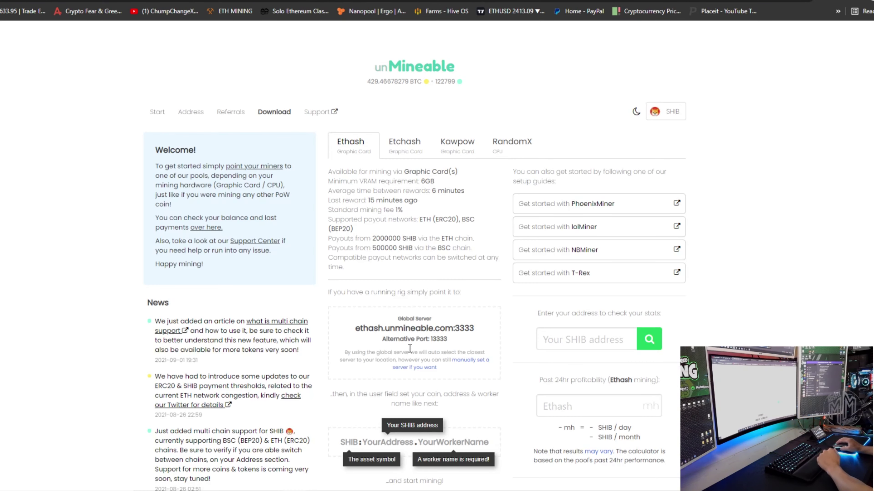
scroll(409, 349, down, 3)
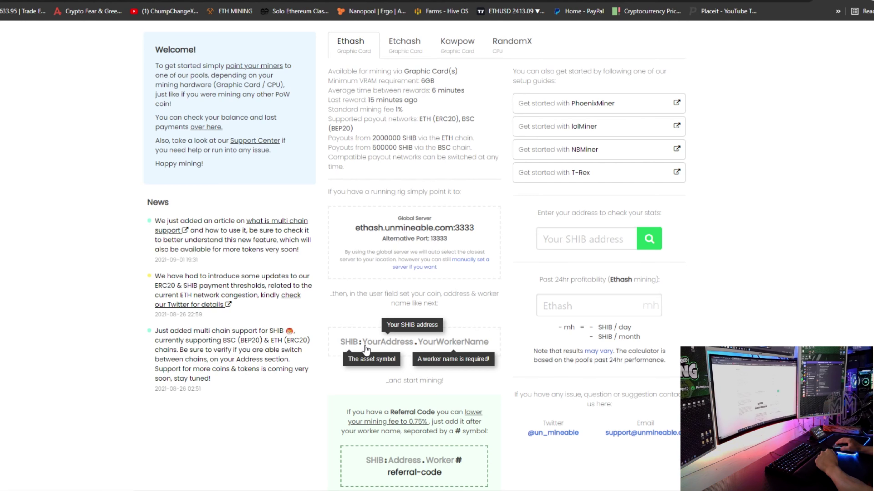
scroll(366, 348, down, 1)
key(ctrl+shift+Tab)
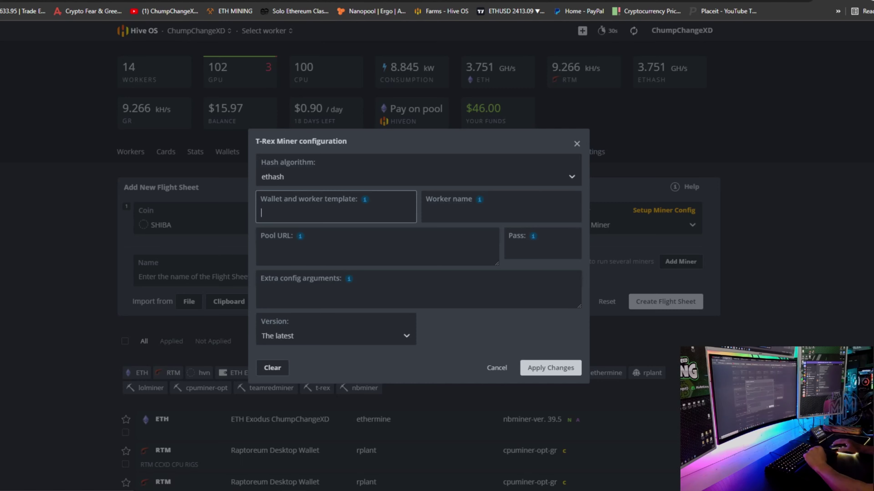
Step: Enter the wallet and worker template SHIB:%WAL%.%WORKER_NAME%
text(SHIB)
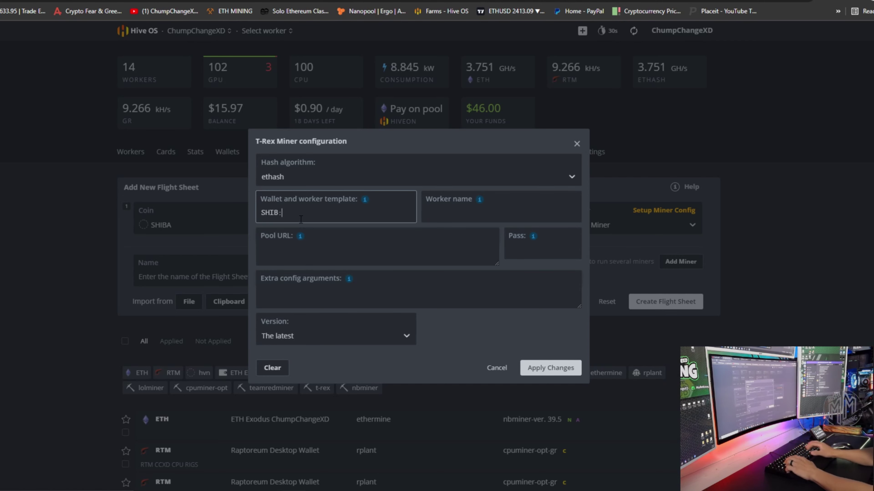
text(:)
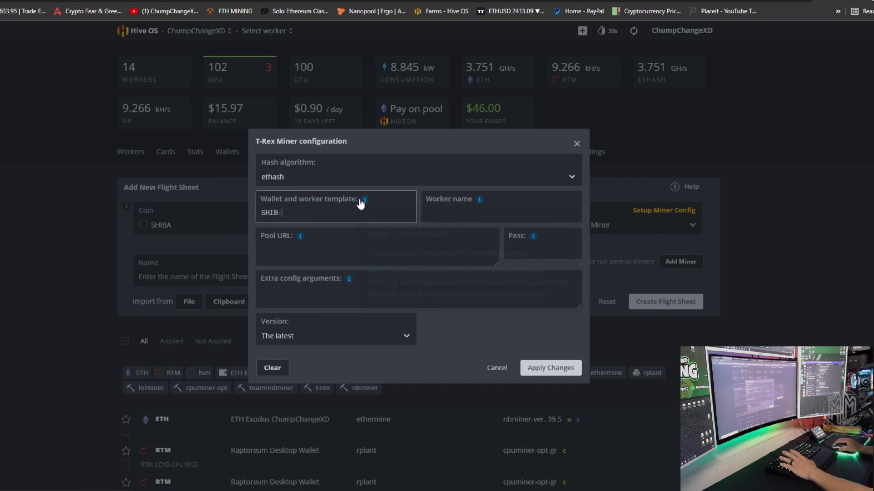
mouse_move(366, 200)
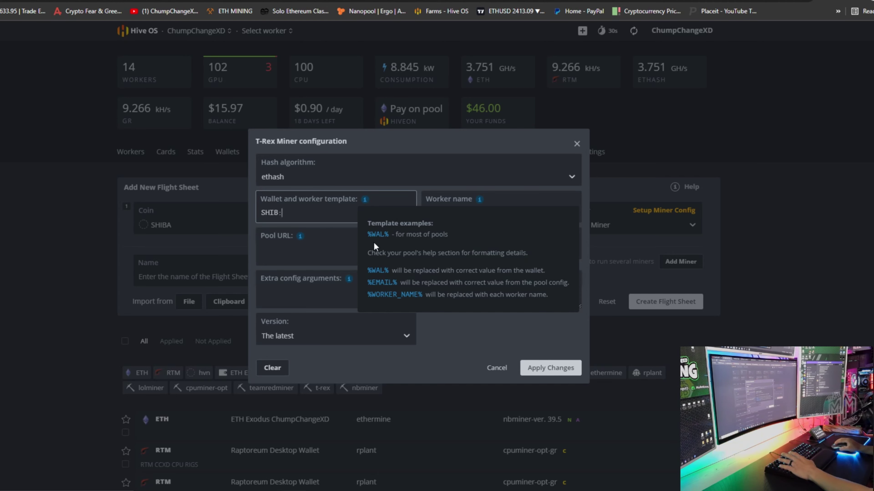
click(379, 269)
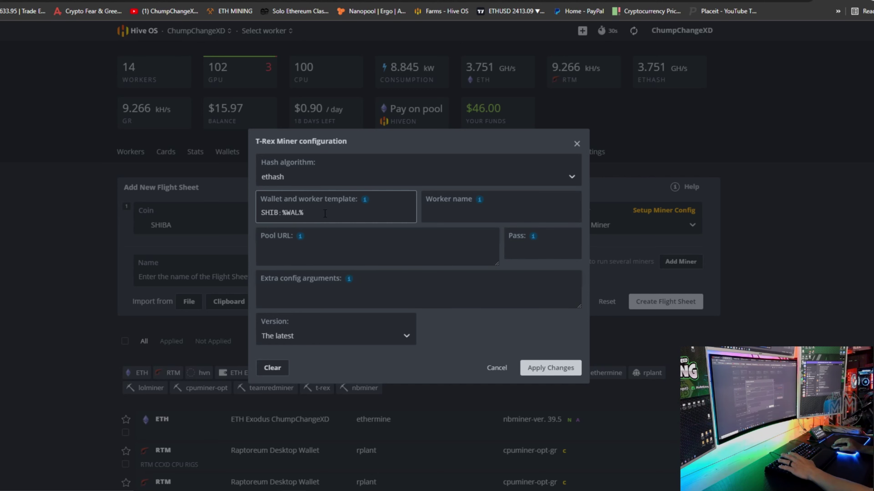
text(.)
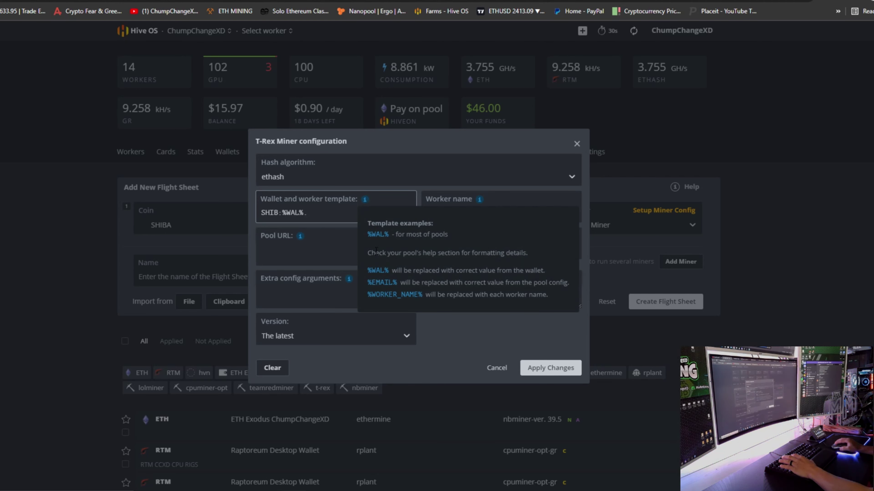
click(382, 295)
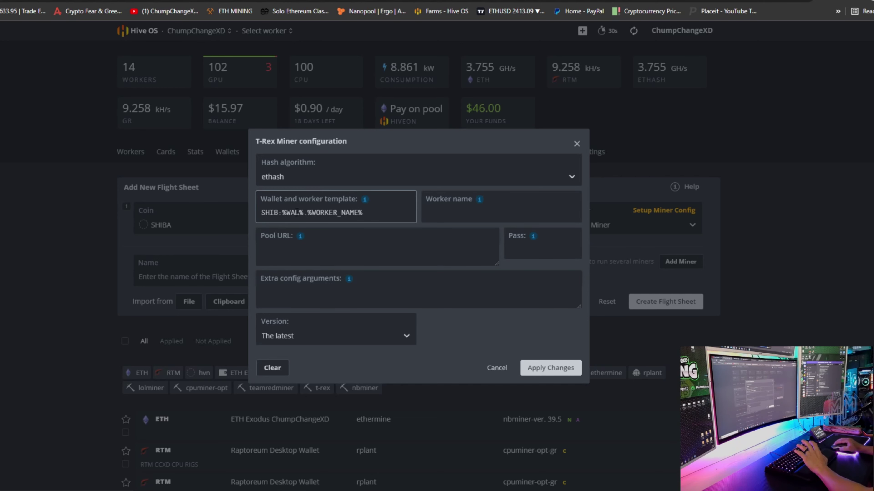
key(ctrl+Tab)
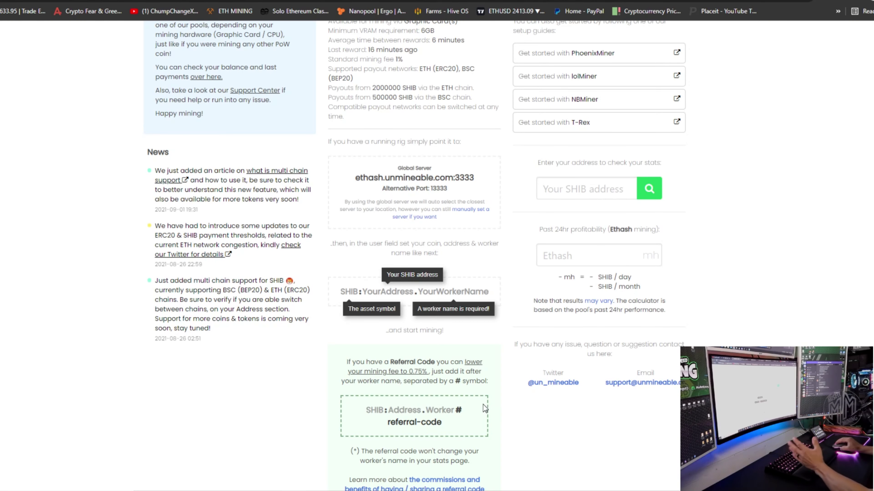
Step: Copy the server address ethash.unmineable.com:3333 from unMineable for the T-Rex config
key(ctrl+shift+Tab)
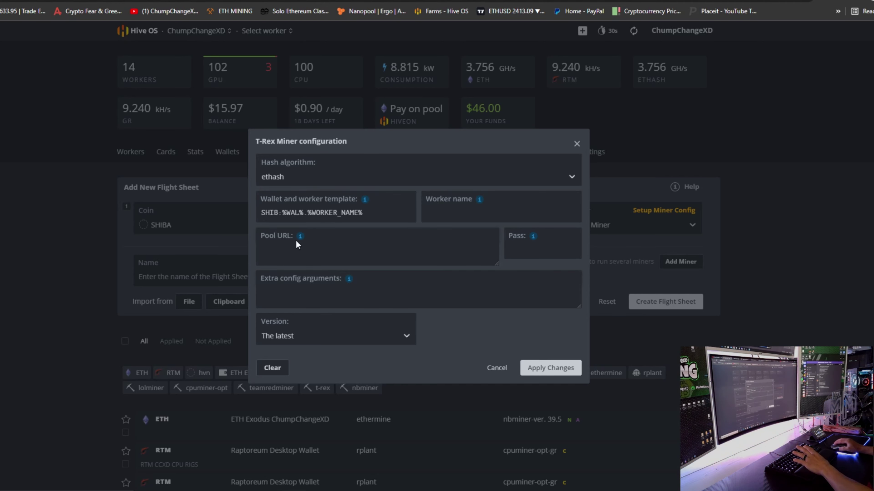
click(137, 1)
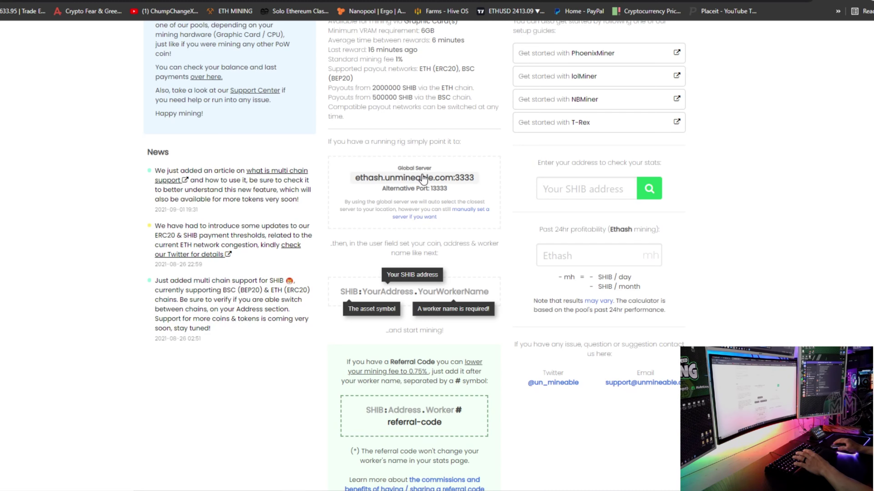
click(424, 178)
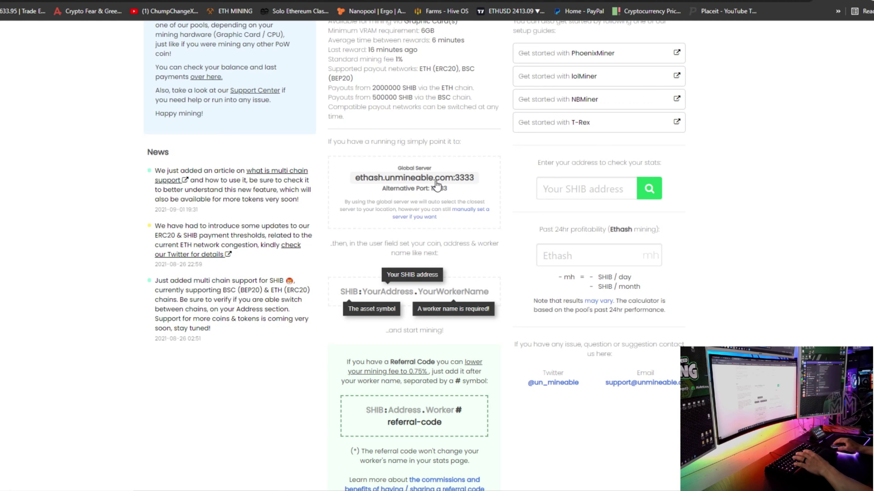
drag(476, 178, 355, 182)
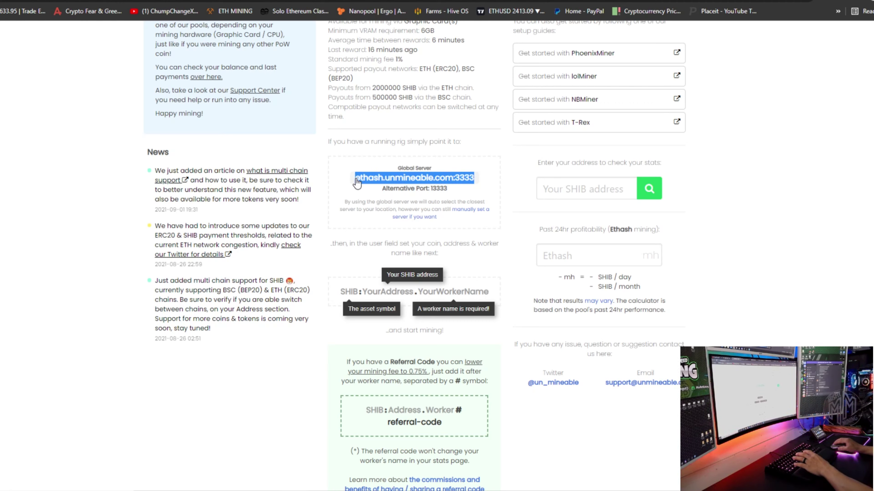
right_click(385, 183)
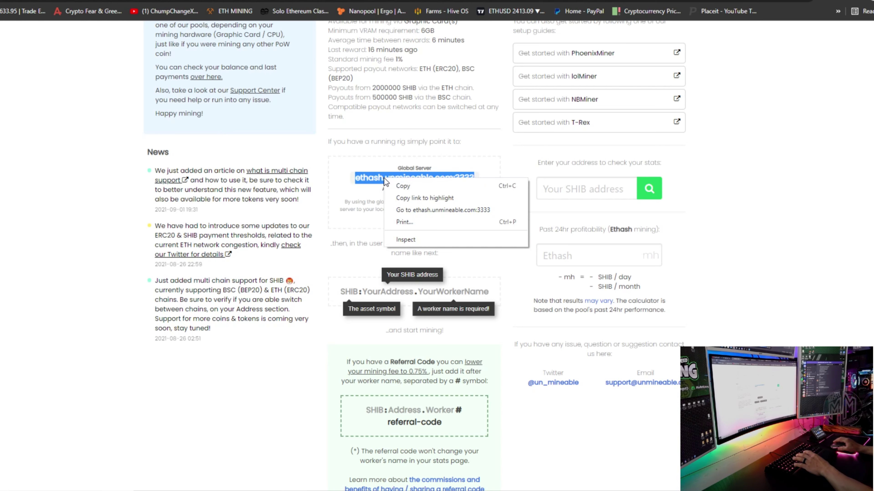
click(399, 188)
key(ctrl+Tab)
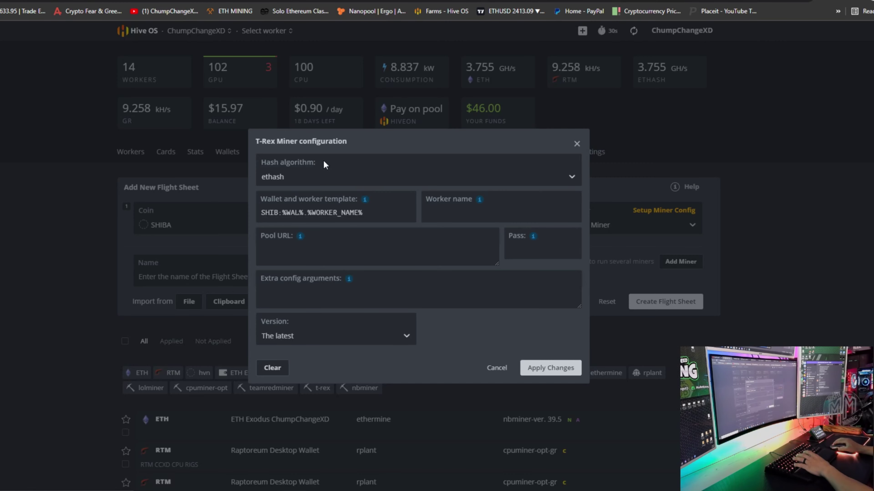
Step: Paste ethash.unmineable.com:3333 as the T-Rex pool URL, set password x, and apply
click(319, 257)
right_click(319, 257)
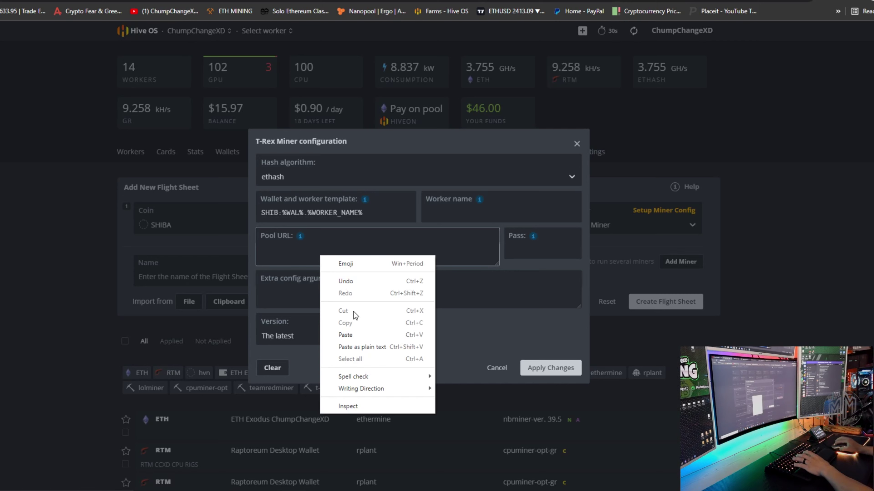
click(351, 331)
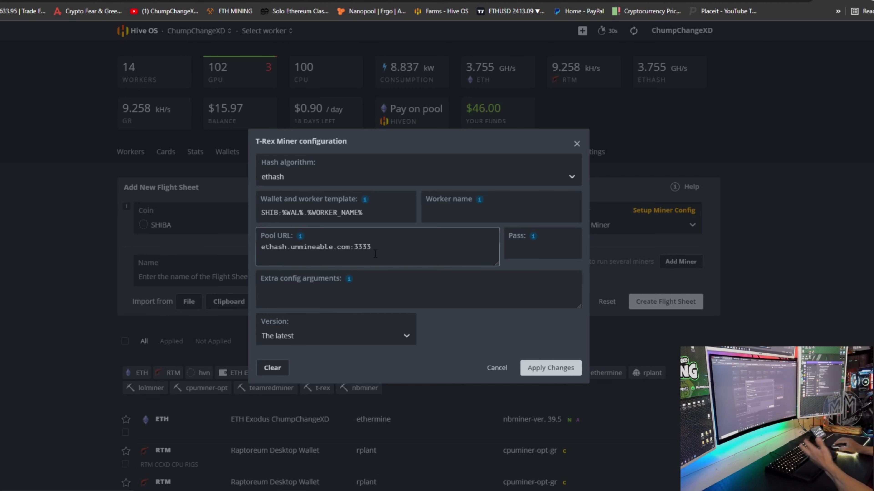
click(526, 252)
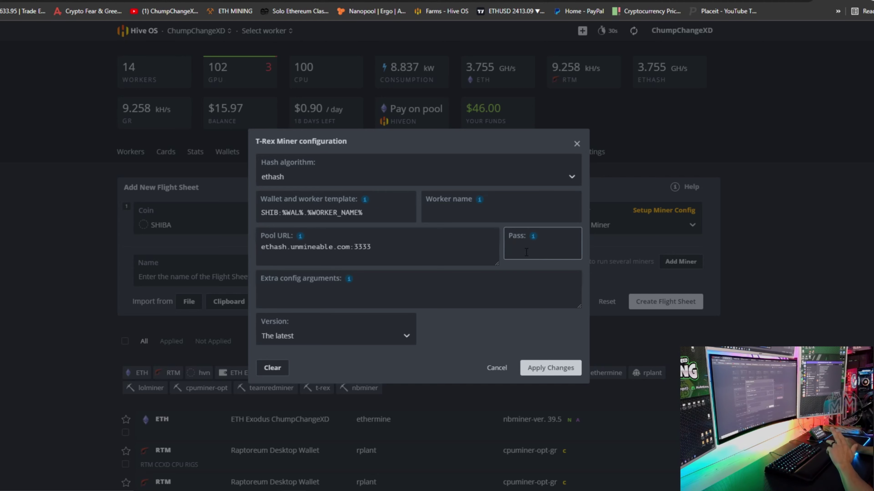
text(x)
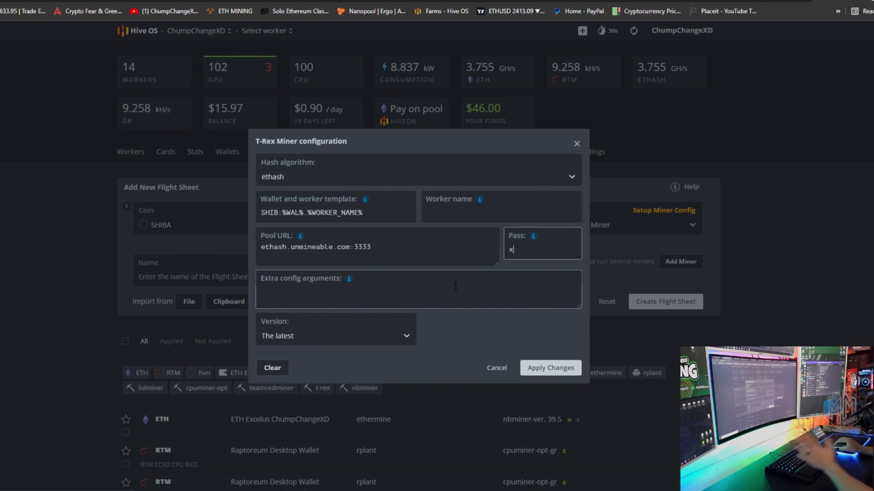
click(552, 370)
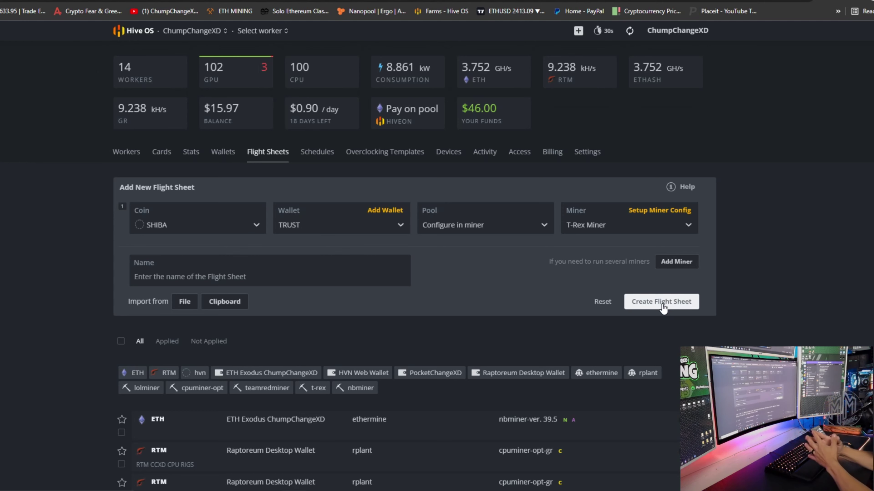
click(678, 261)
Step: Set the second row's coin to ETH with the ETH Exodus wallet
click(219, 278)
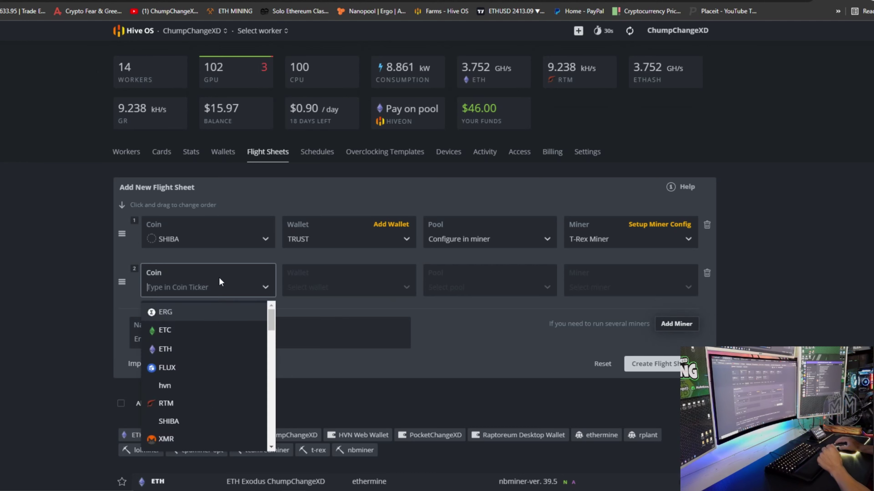
click(183, 347)
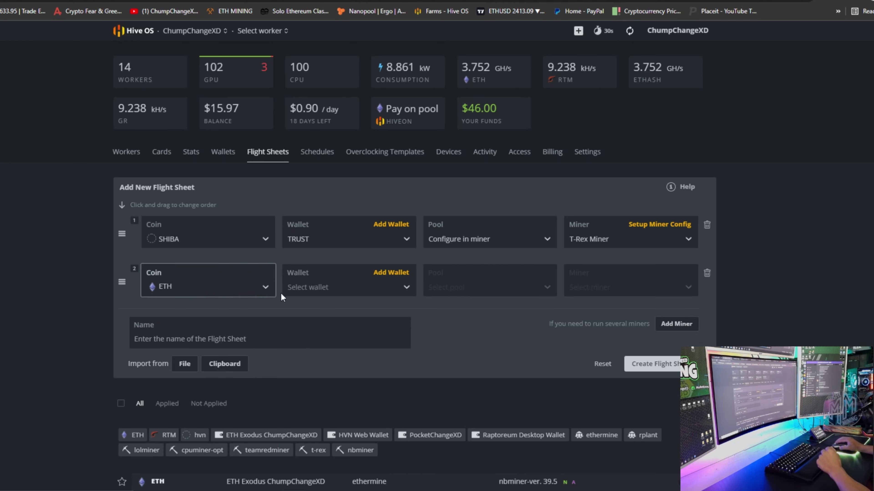
click(287, 286)
click(314, 328)
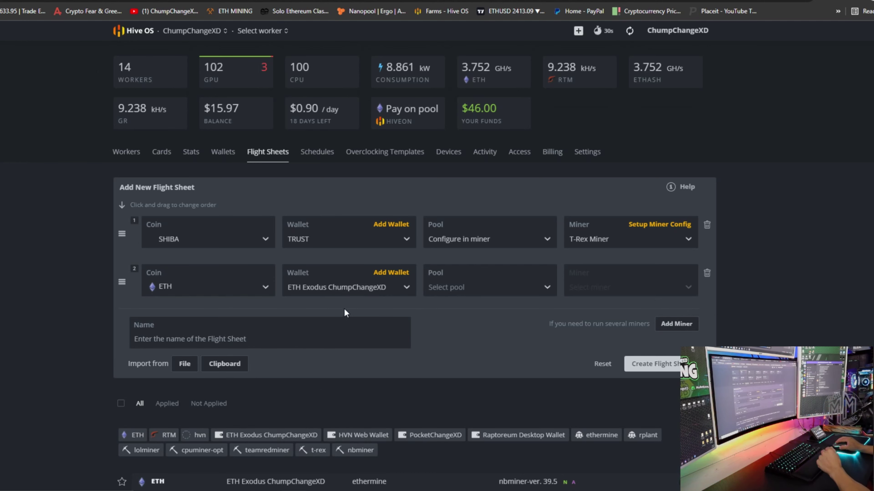
Step: Choose the ethermine pool for ETH with the US East server
click(474, 283)
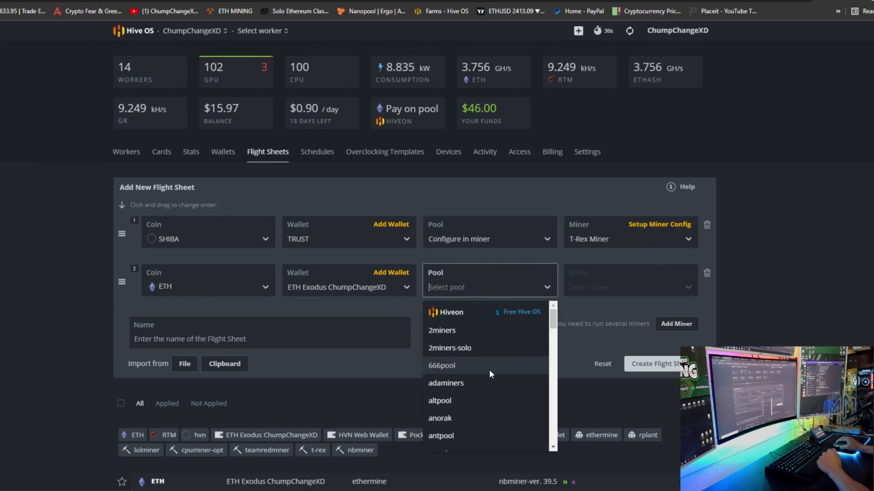
scroll(485, 370, down, 8)
scroll(485, 371, down, 3)
click(474, 313)
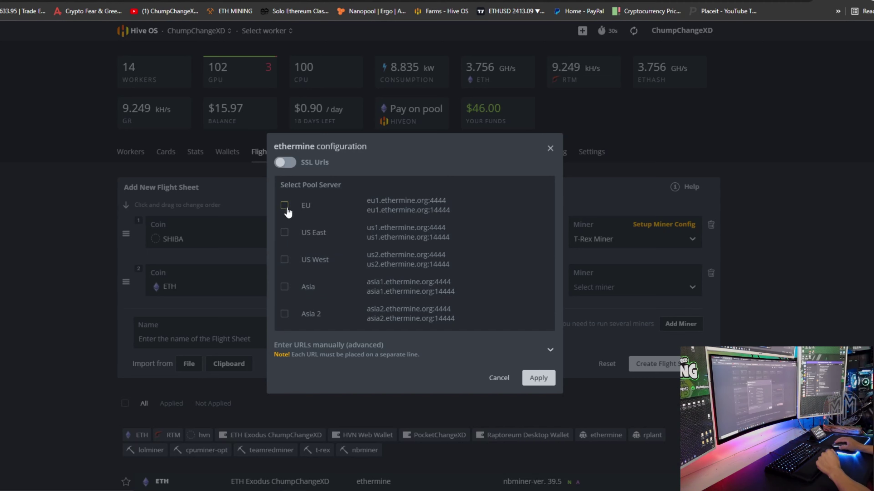
click(285, 234)
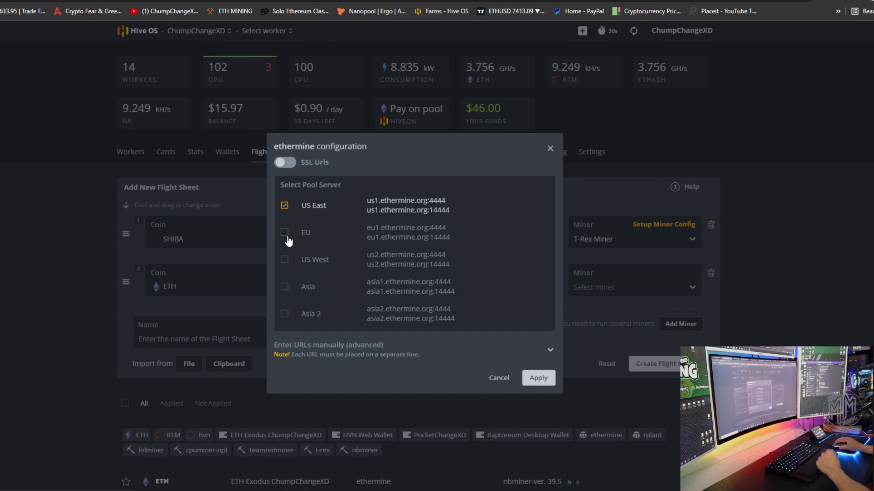
click(538, 378)
Step: Pick NBMiner as the ETH row's miner
click(619, 283)
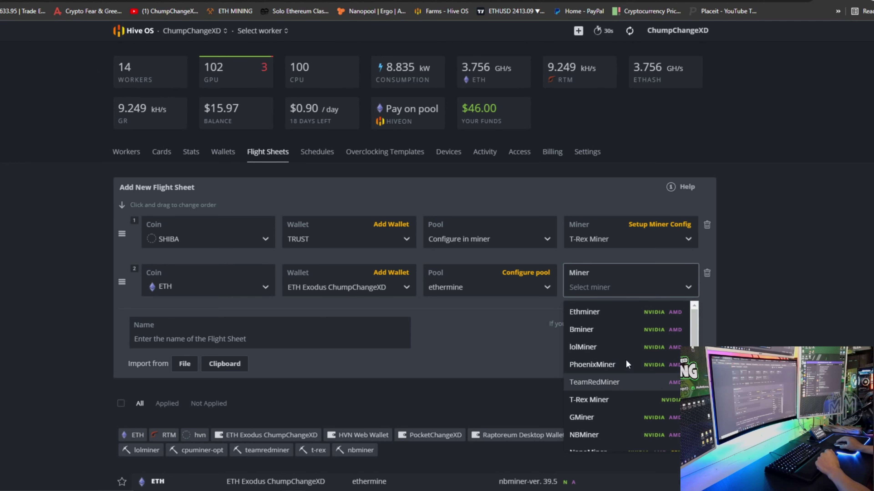
click(570, 239)
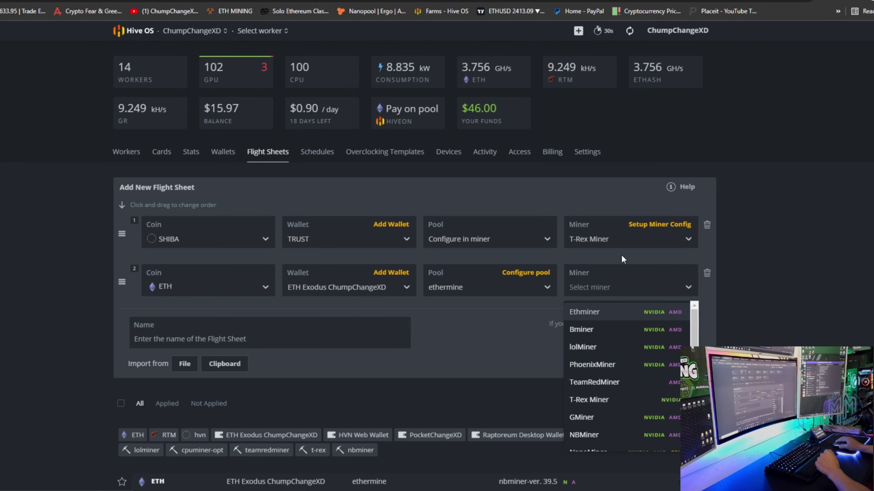
click(616, 269)
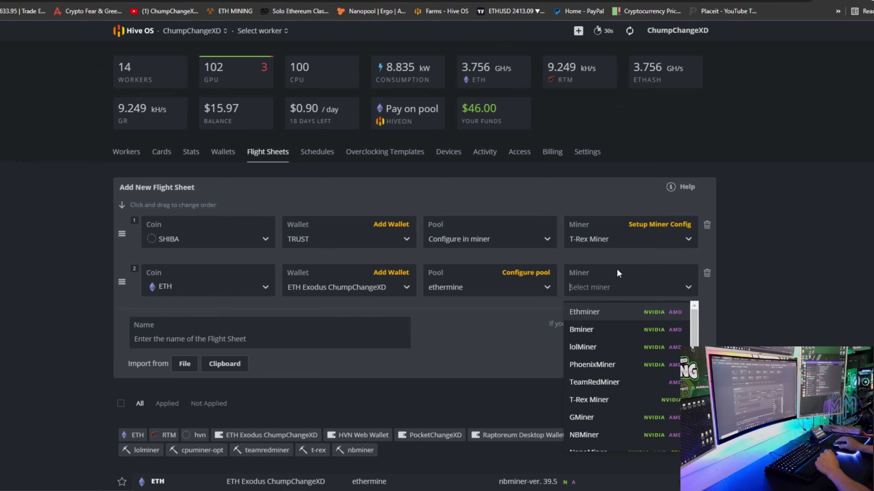
click(597, 436)
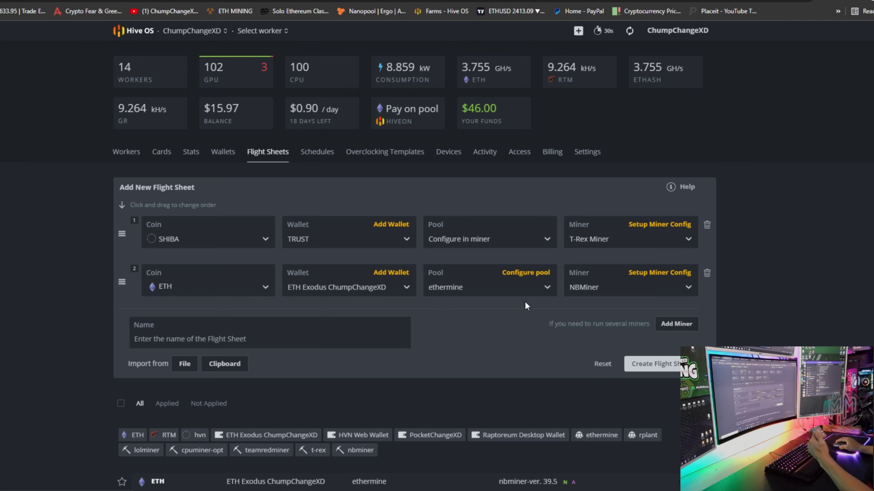
Step: Give the SHIBA T-Rex miner the extra argument "devices": "0" and apply it
click(667, 231)
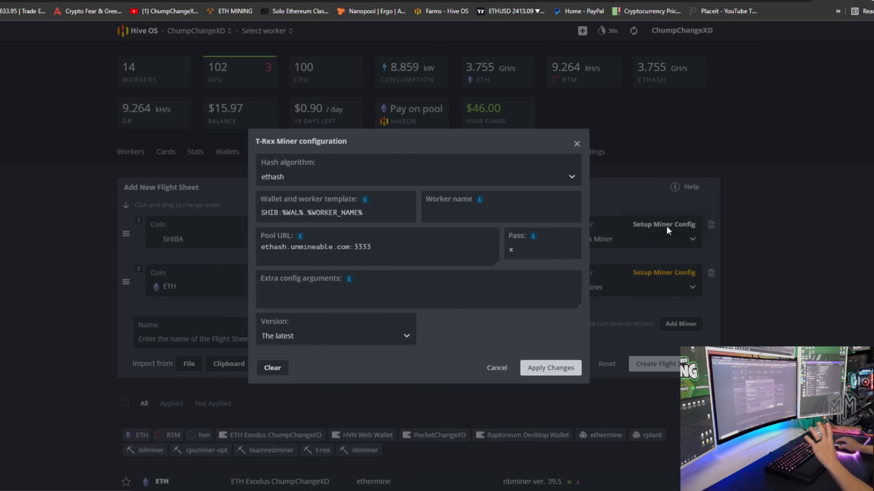
click(334, 290)
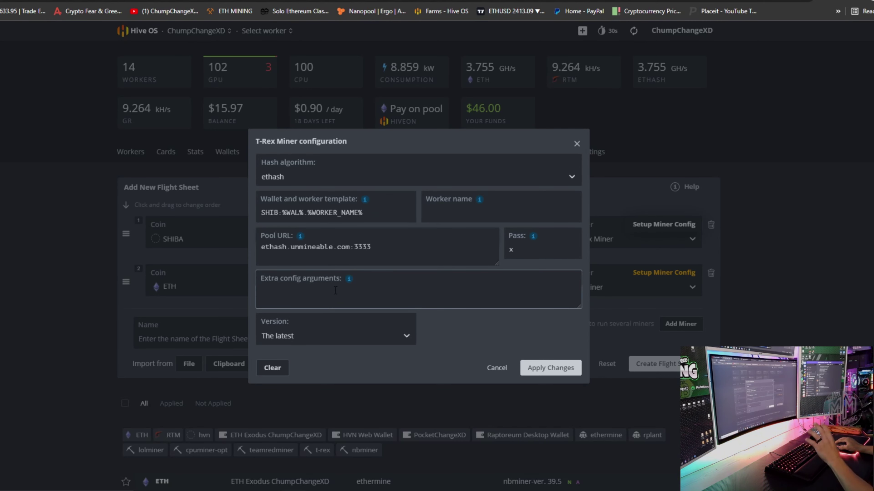
mouse_move(351, 280)
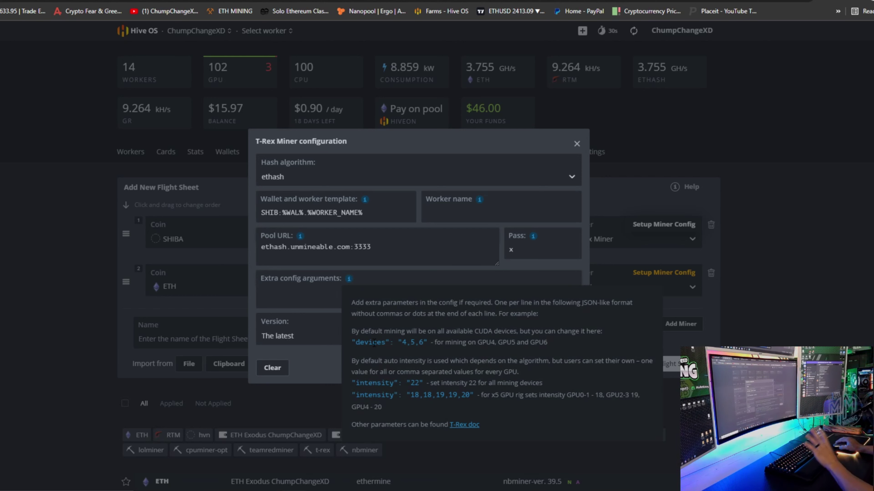
key(ctrl+v)
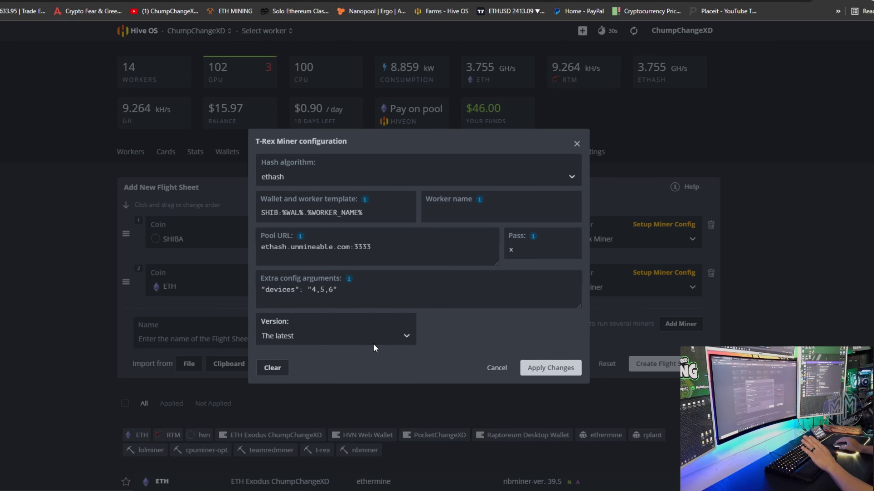
click(331, 302)
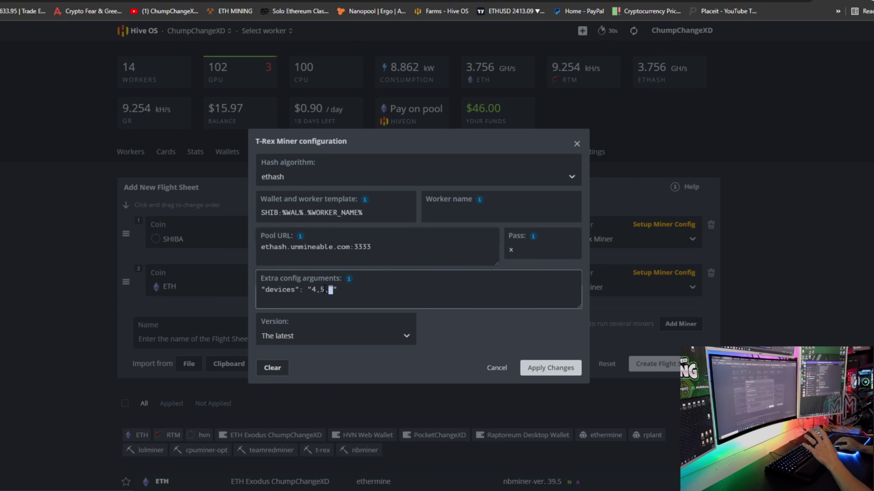
drag(332, 291, 312, 290)
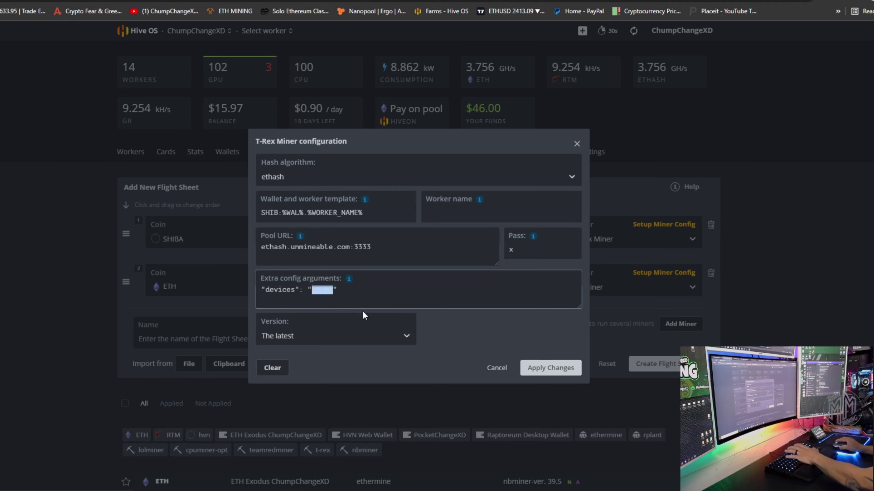
text(0)
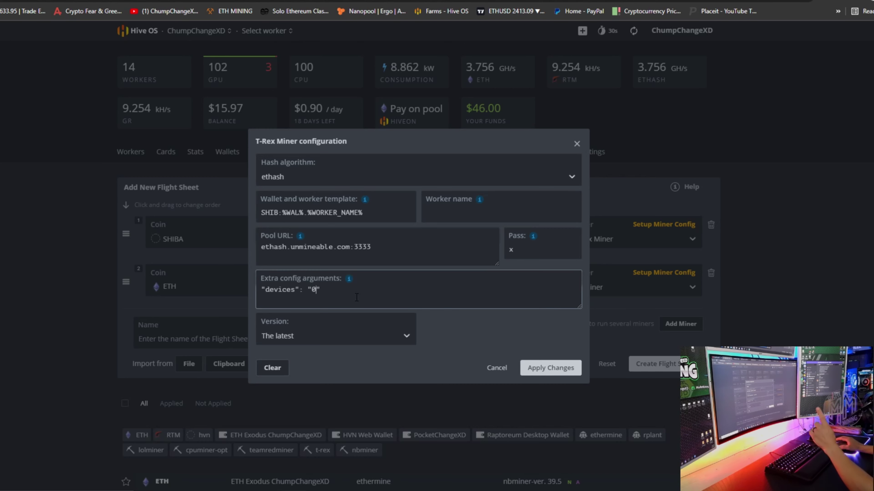
click(536, 367)
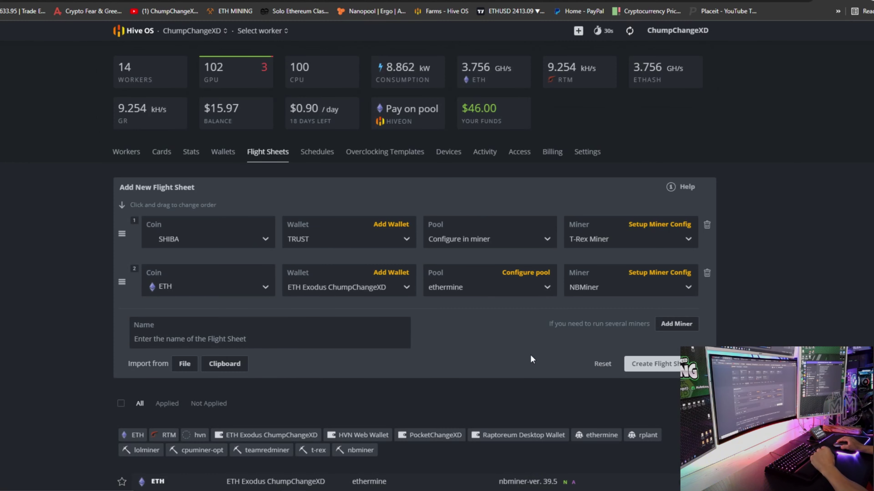
Step: Insert the devices example in NBMiner's extra arguments and edit it to GPUs 1 through 12
click(646, 274)
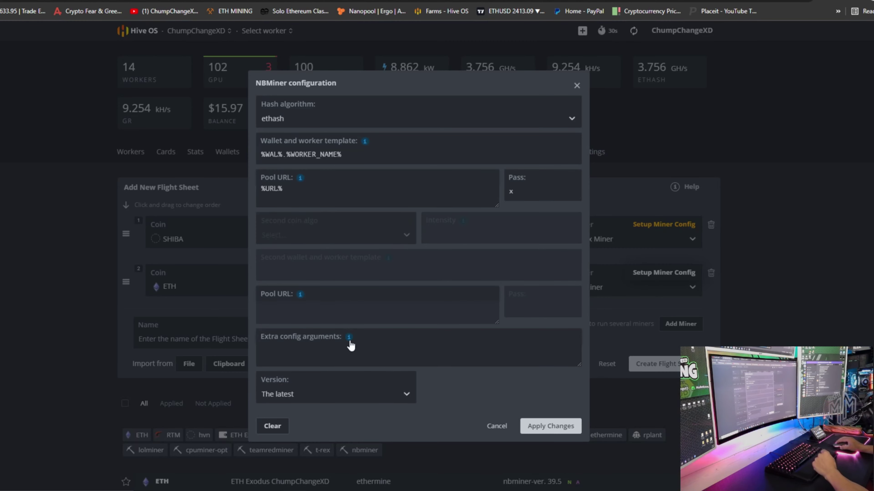
mouse_move(349, 344)
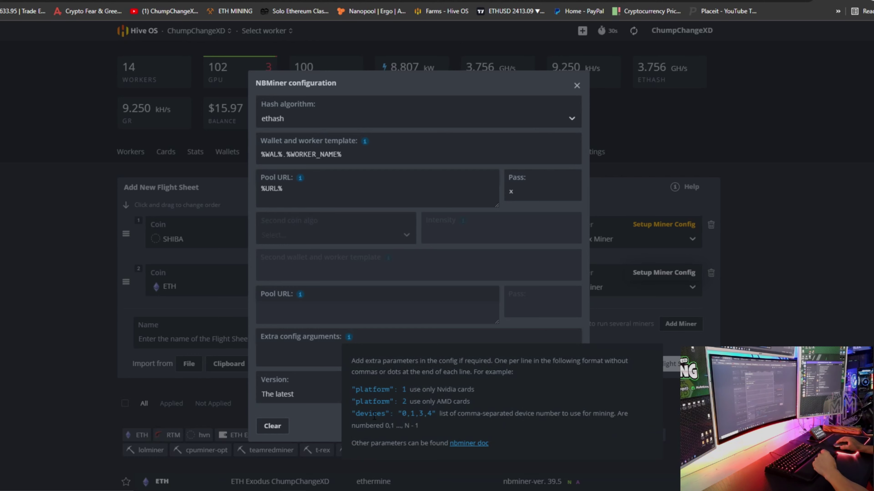
click(374, 414)
click(345, 351)
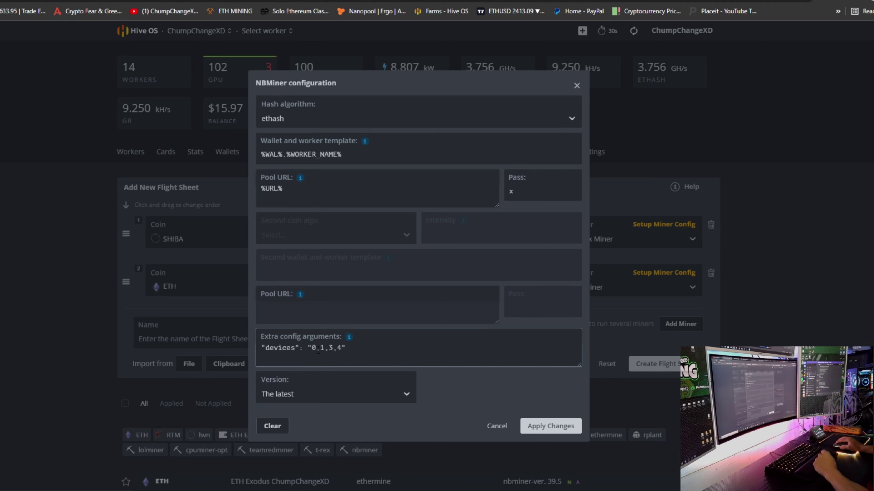
drag(320, 350, 311, 349)
key(BackSpace)
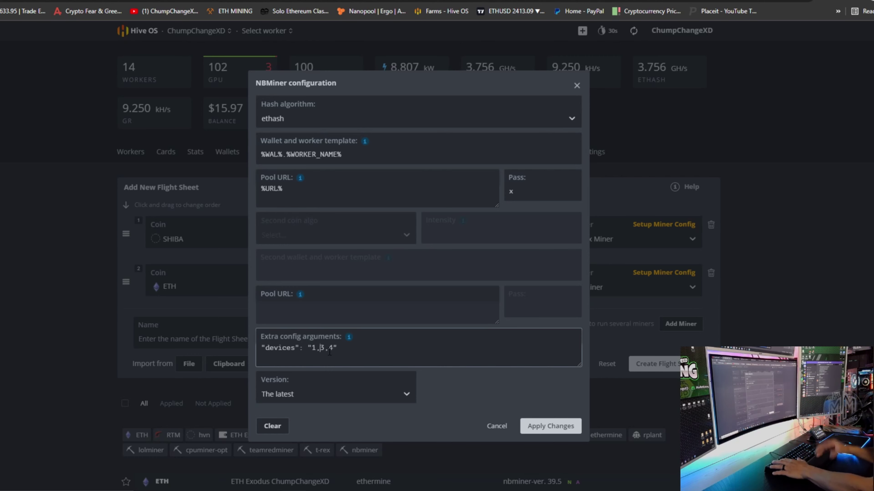
text(2)
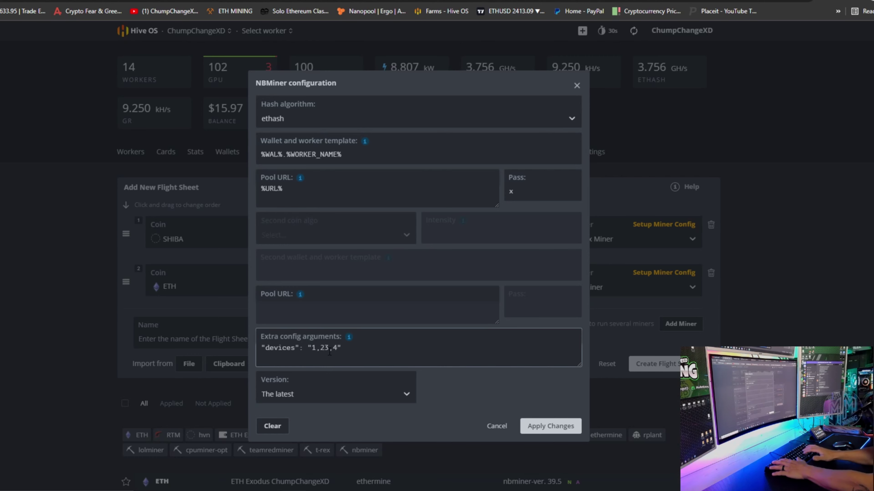
text(,)
key(Right)
key(Right)
key(Right)
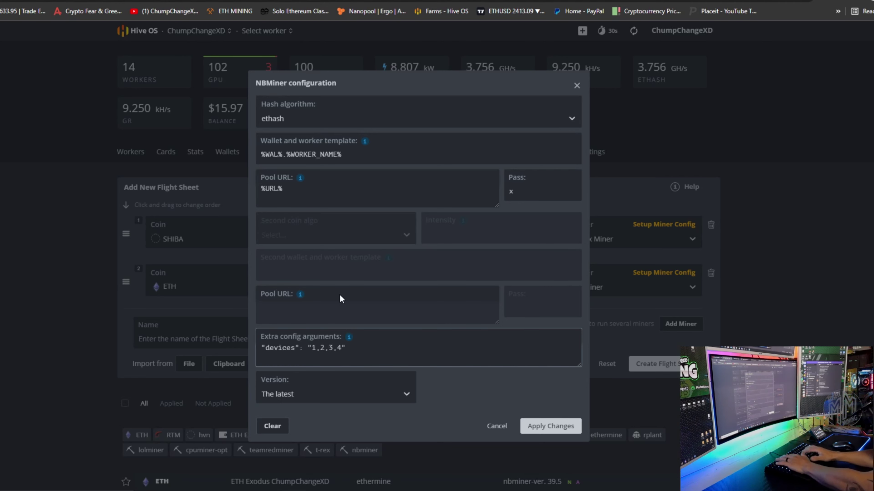
text(,5,6)
text(,7,8,9,)
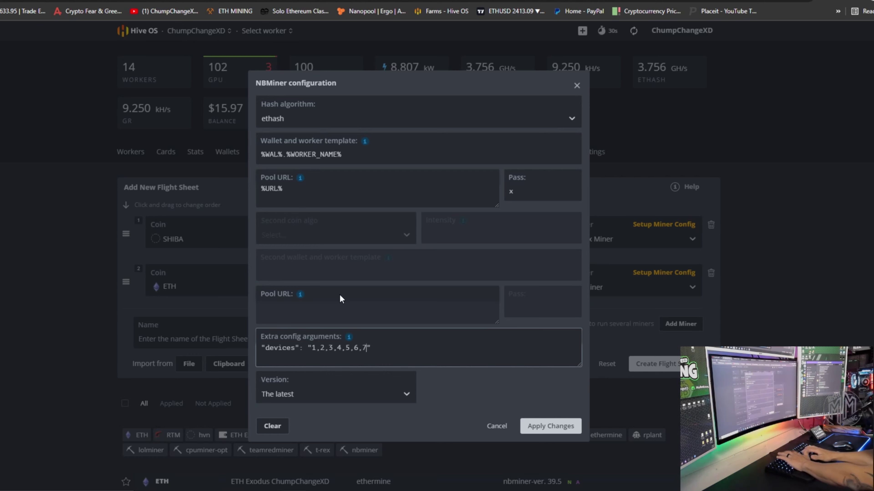
text(10,11,12)
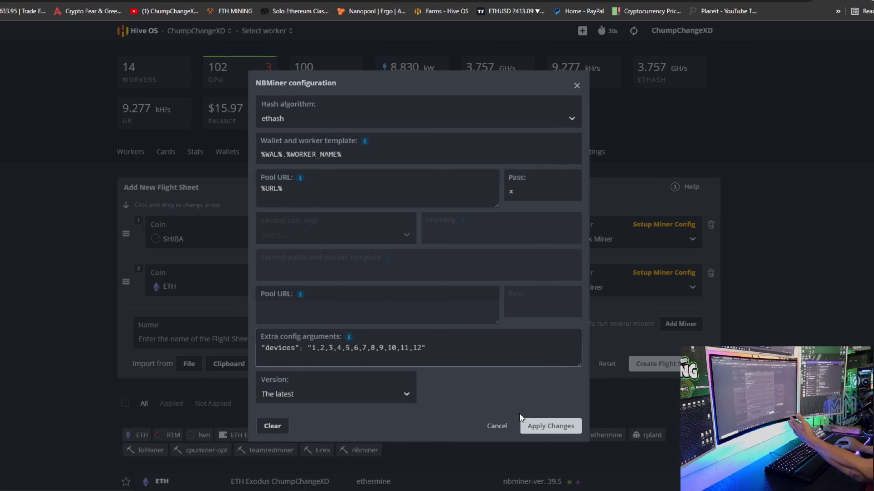
Step: Apply the NBMiner settings, then name the flight sheet CCXD_ETH_SHIB and create it
click(543, 427)
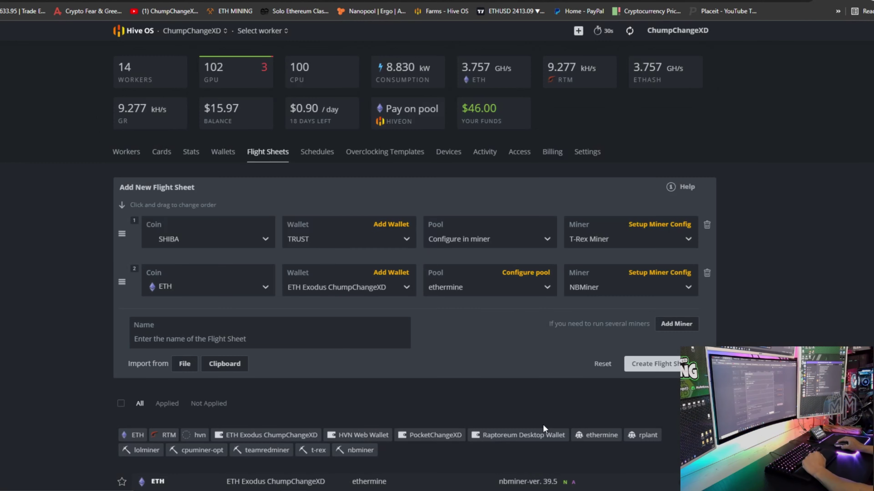
click(314, 340)
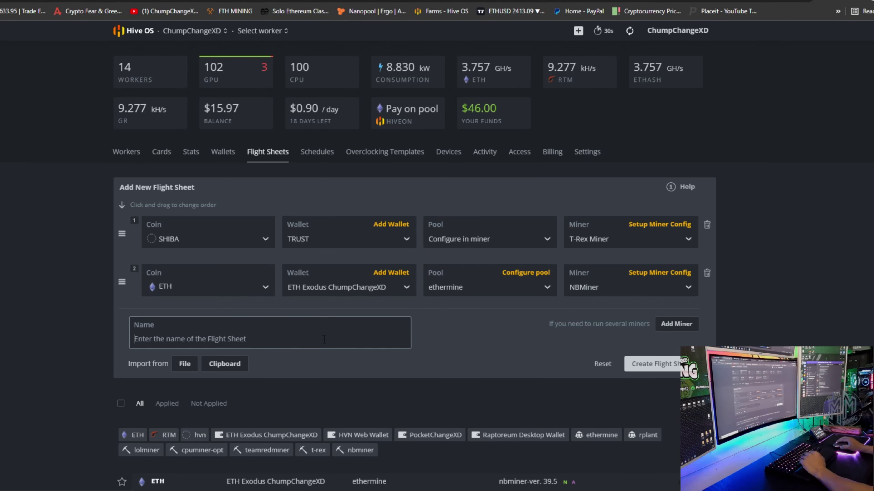
text(cc)
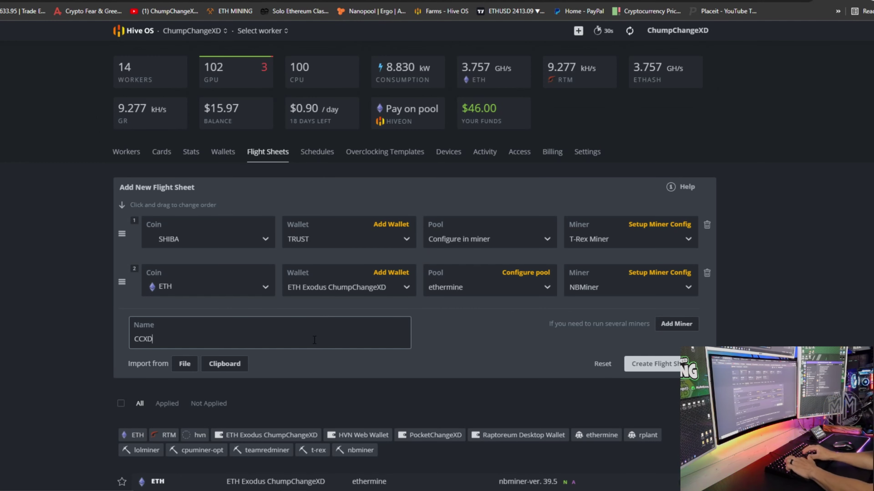
text(XD_E)
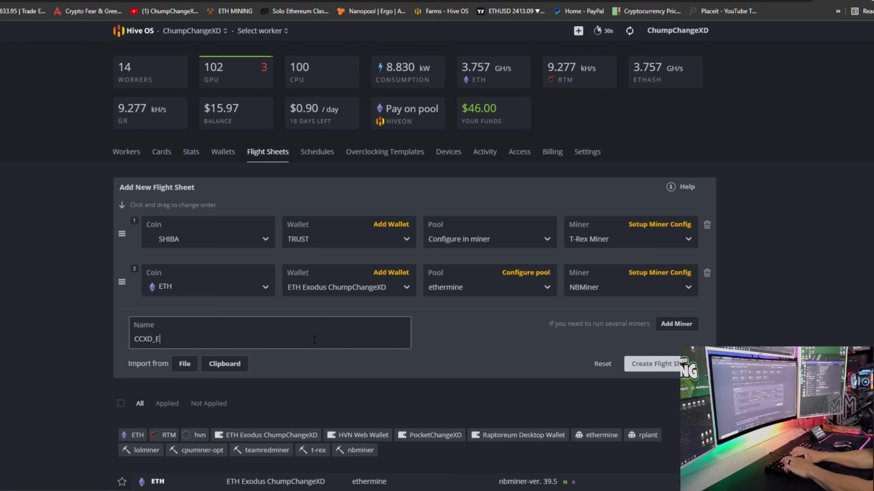
text(TH_SHIB)
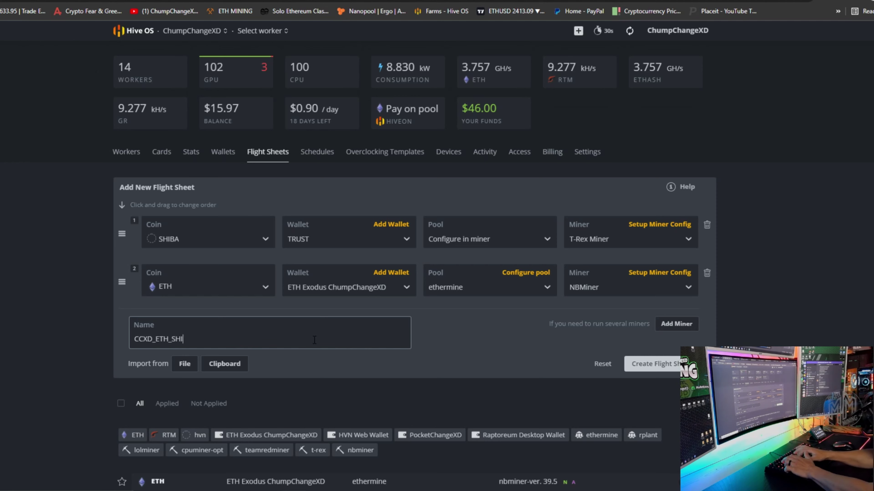
click(667, 376)
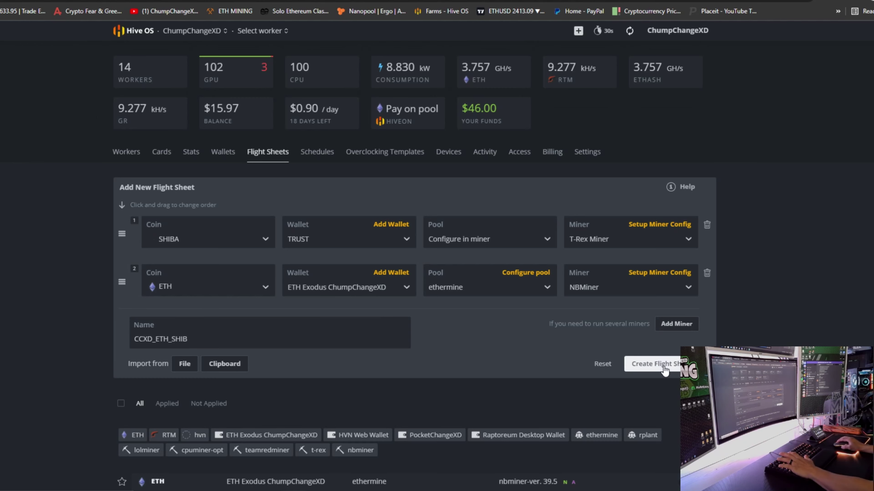
Step: Star the CCXD_ETH_SHIB flight sheet as a favourite
scroll(361, 223, down, 8)
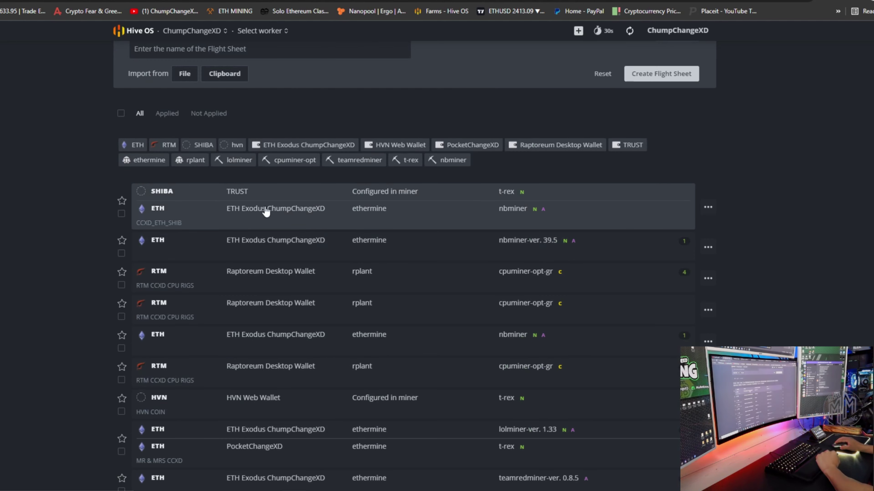
click(122, 203)
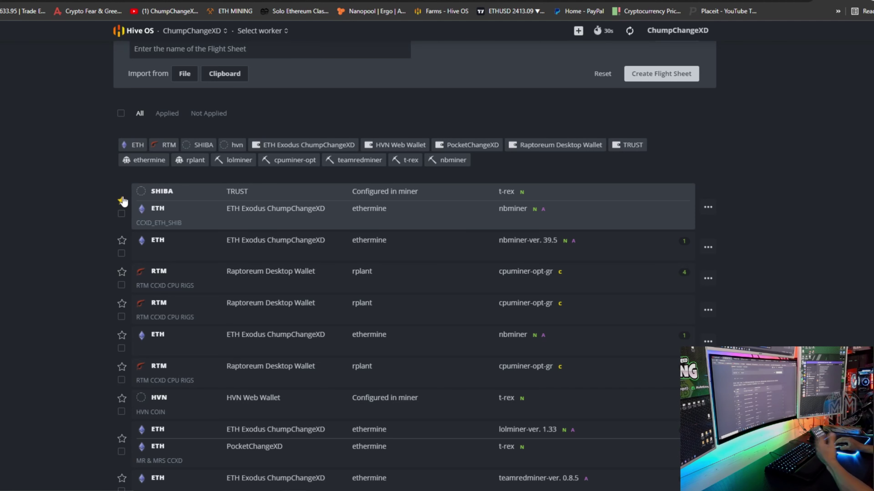
scroll(119, 191, up, 7)
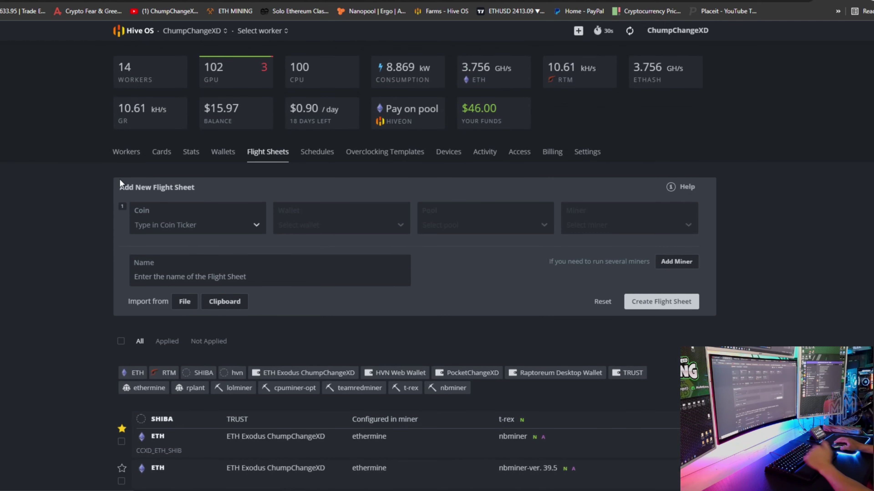
Step: Open rig CCXD-6 from the Workers list and show its available flight sheets
click(130, 155)
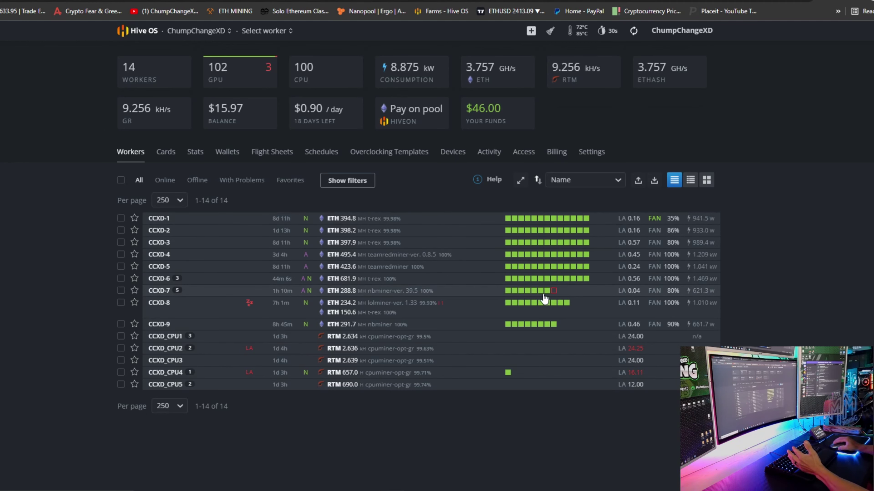
mouse_move(554, 294)
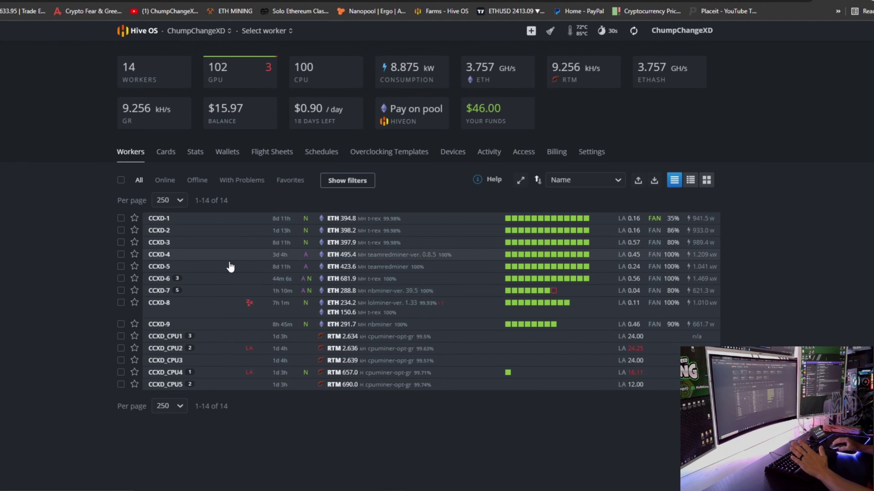
click(216, 283)
click(164, 283)
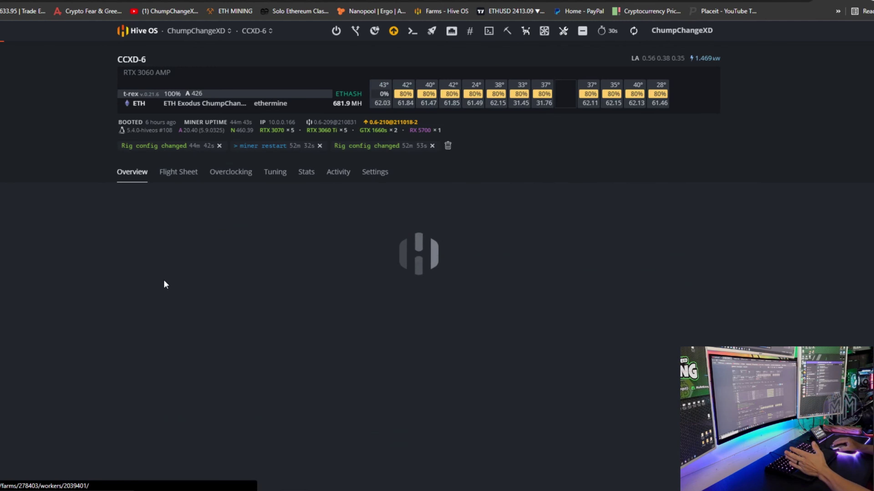
scroll(343, 294, down, 5)
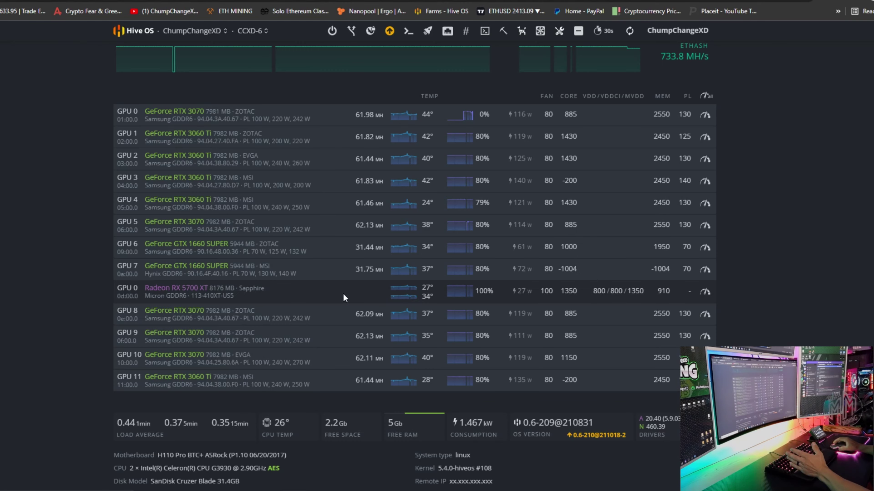
scroll(554, 271, up, 4)
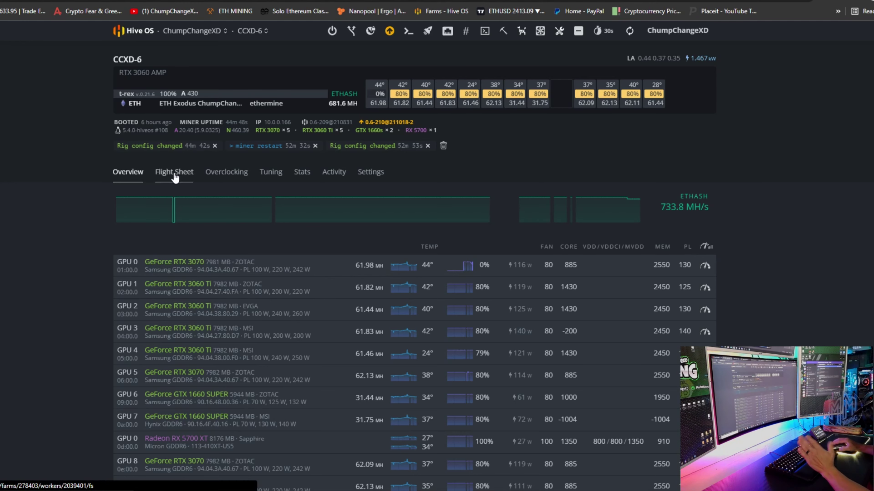
click(176, 177)
Step: Expand the CCXD_ETH_SHIB flight sheet on CCXD-6 to apply it
scroll(295, 275, down, 4)
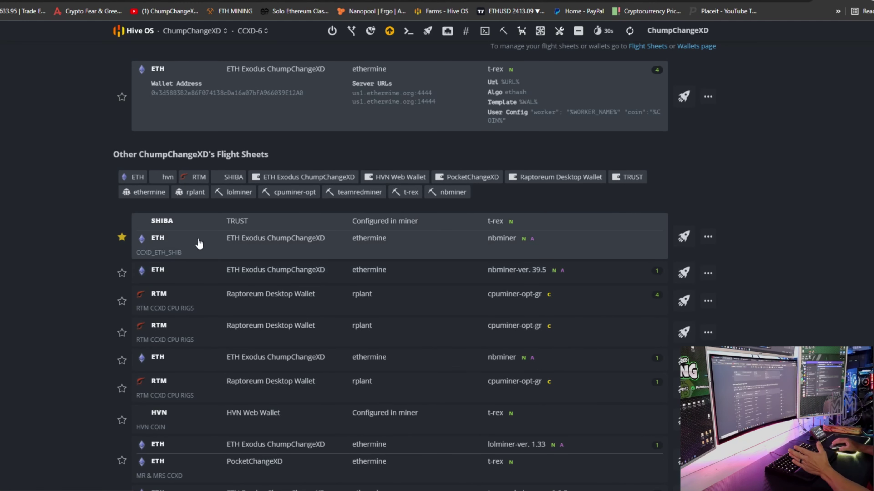
click(413, 235)
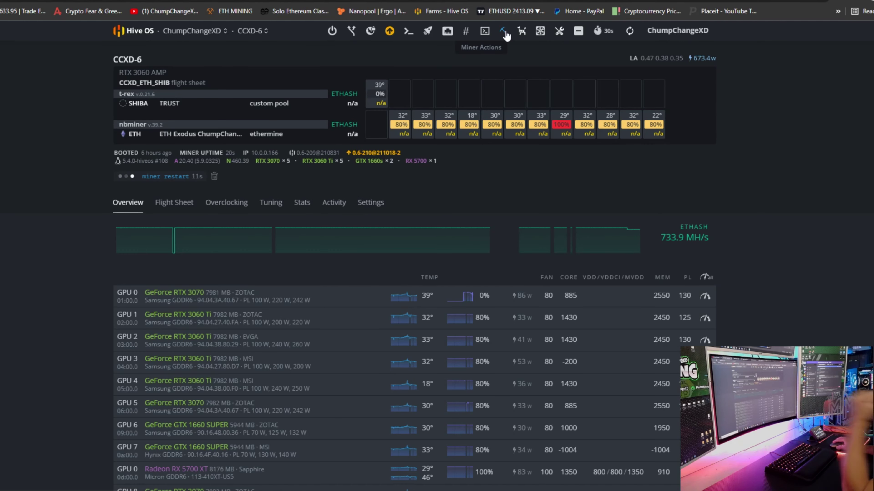
Step: Refresh CCXD-6's live stats from the Miner Actions menu
click(503, 32)
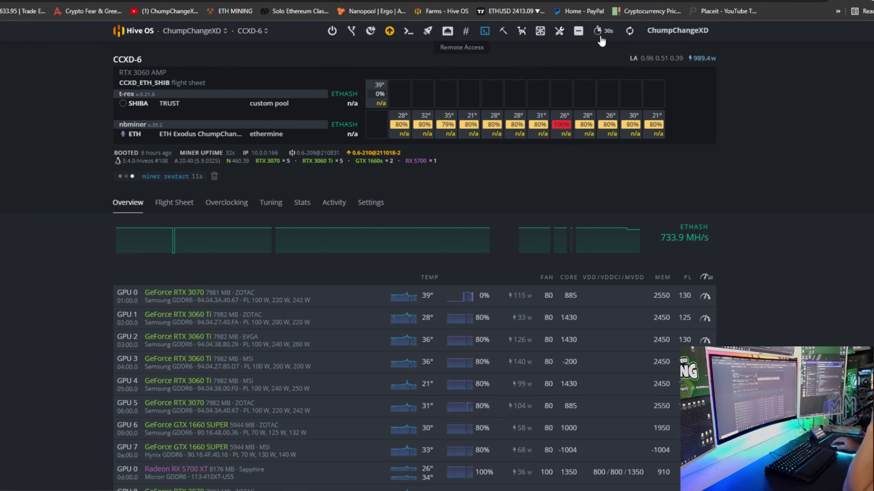
click(624, 36)
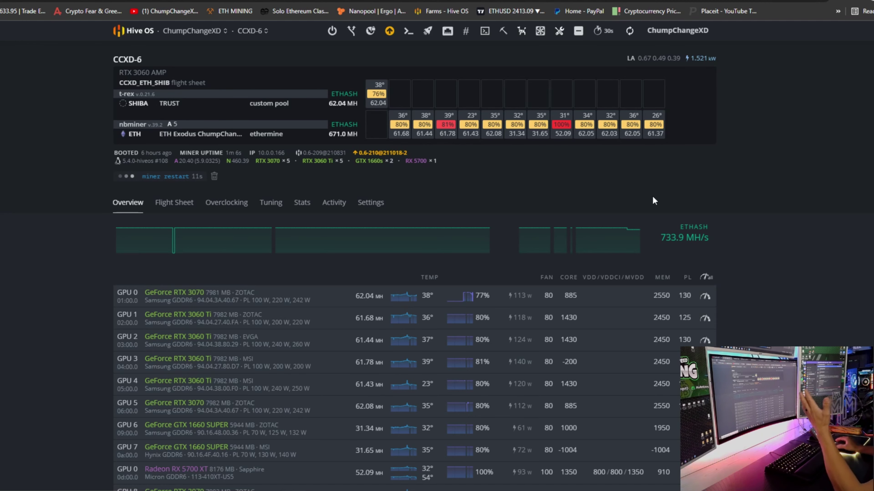